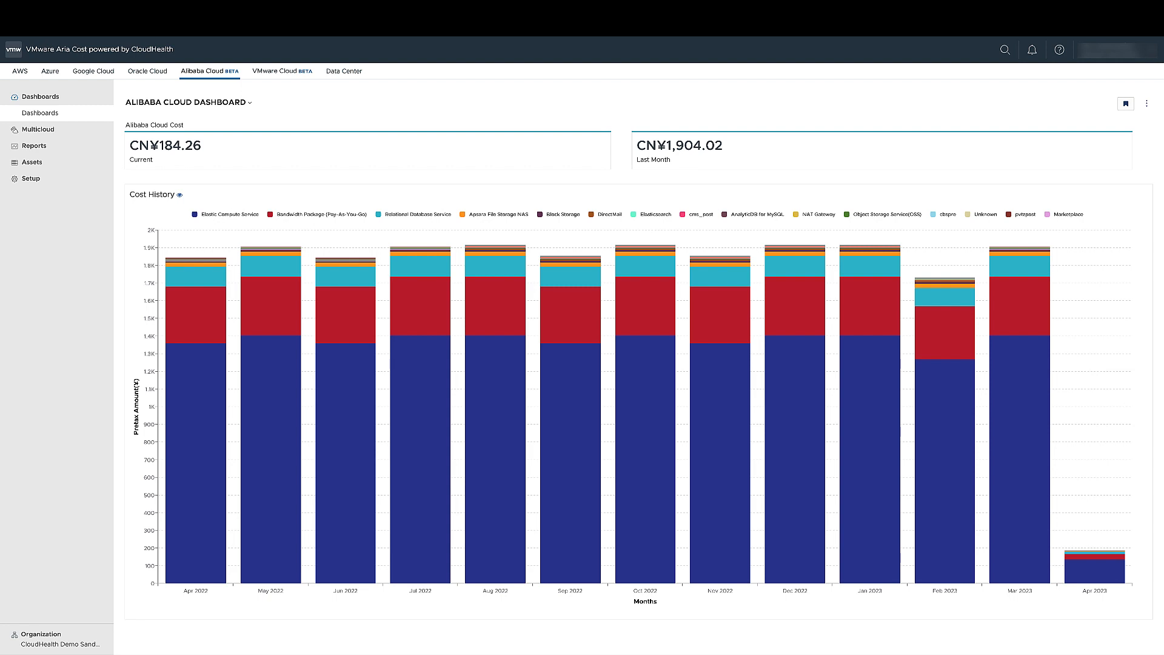
# - Check the options of the Alibaba Cloud dashboard and examine the multicloud dashboard's cost widgets
pyautogui.click(1147, 103)
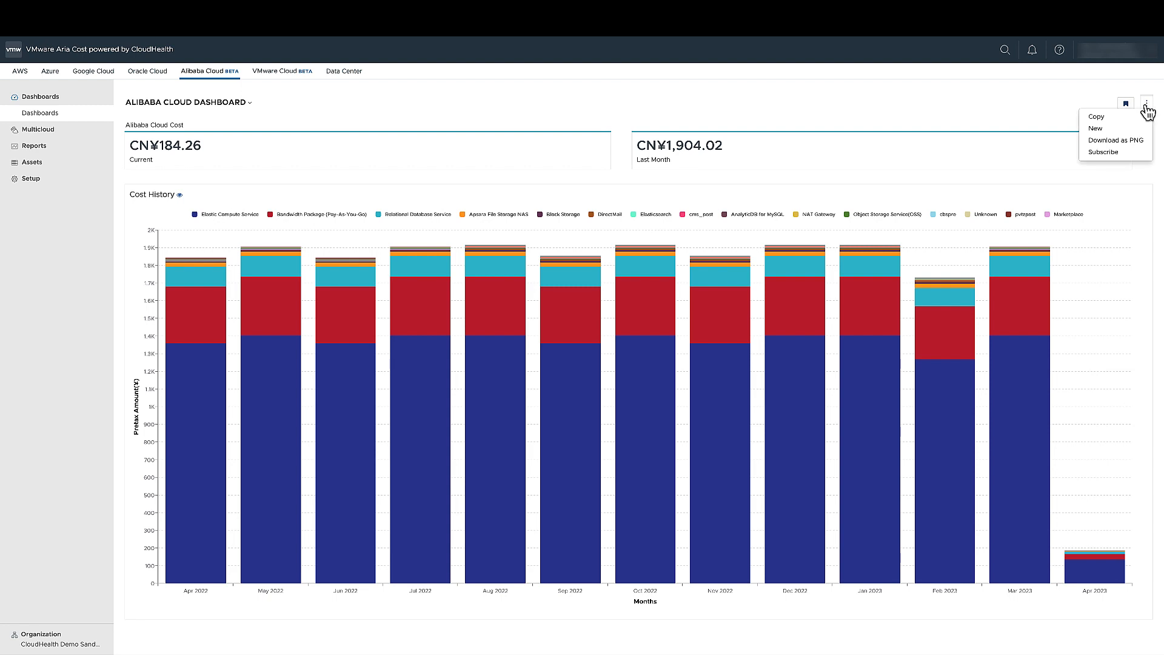
pyautogui.click(1129, 126)
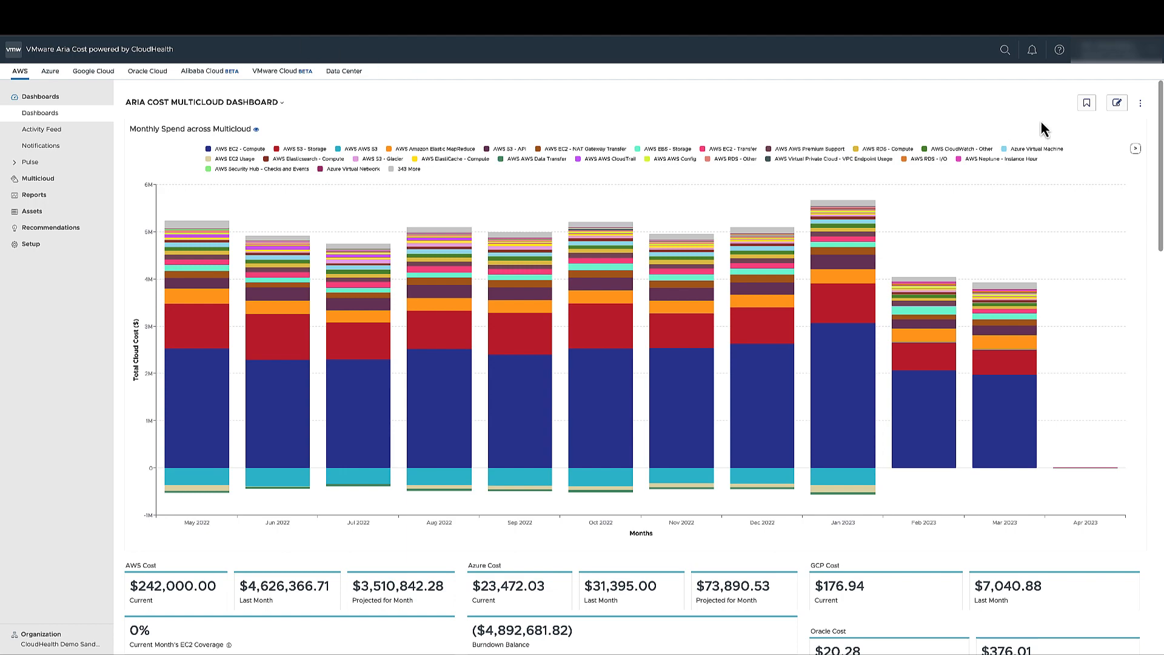
pyautogui.moveTo(1161, 124); pyautogui.dragTo(1159, 536)
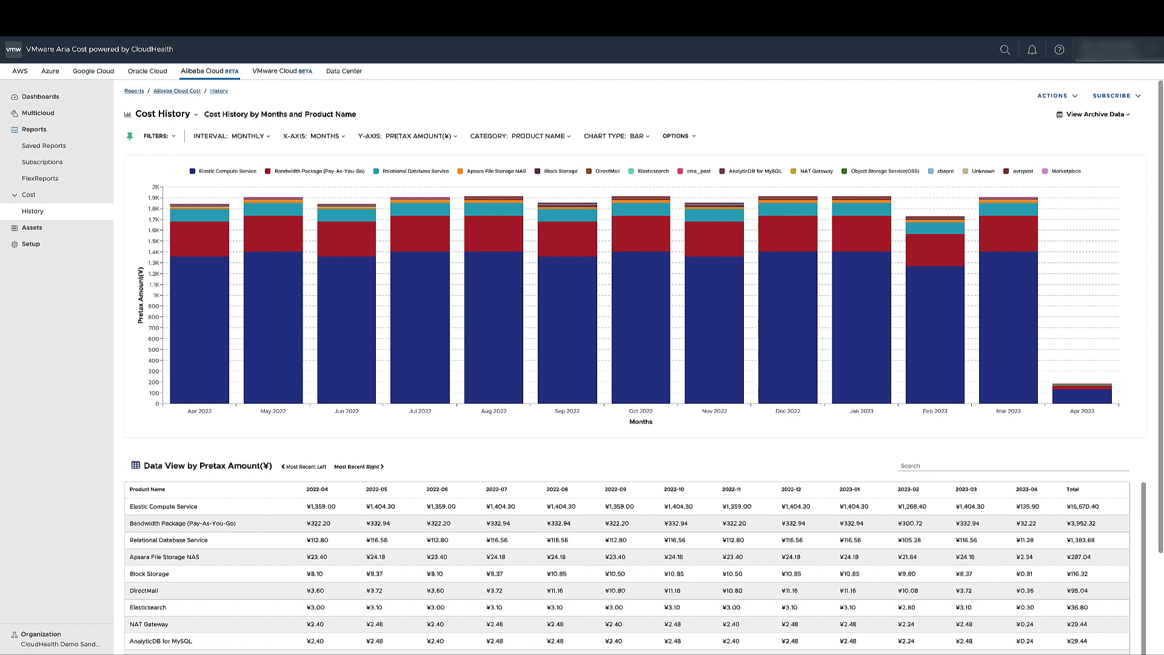
# - Review the available filters of the Alibaba Cloud Cost History report and the pin control beside them
pyautogui.click(176, 138)
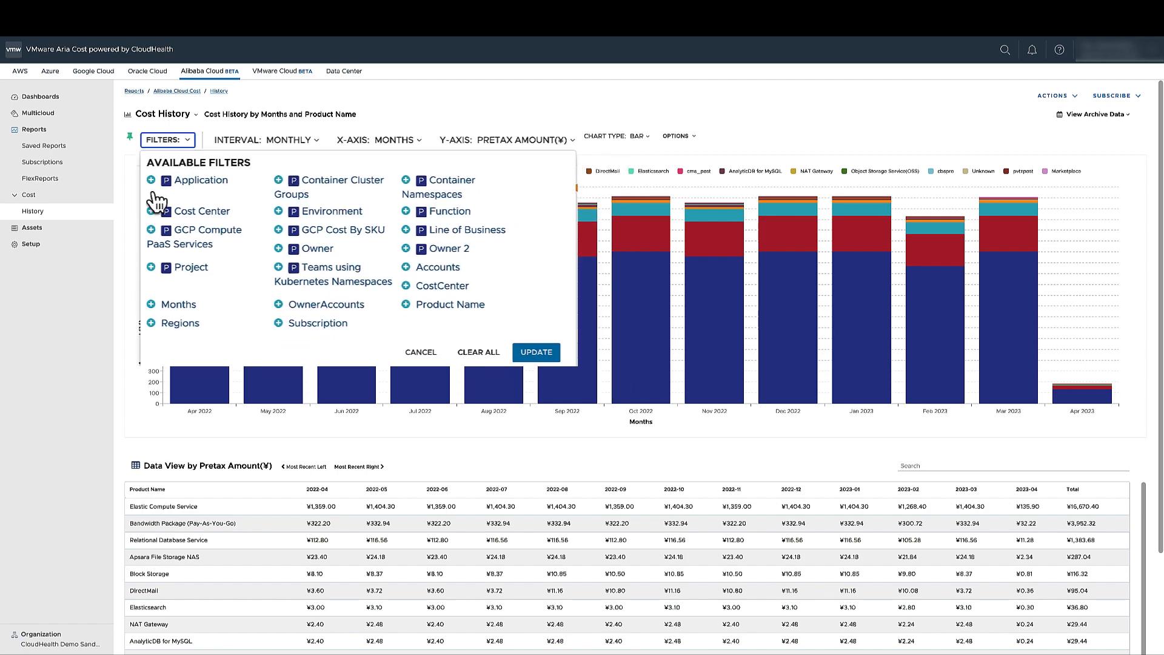
pyautogui.click(157, 137)
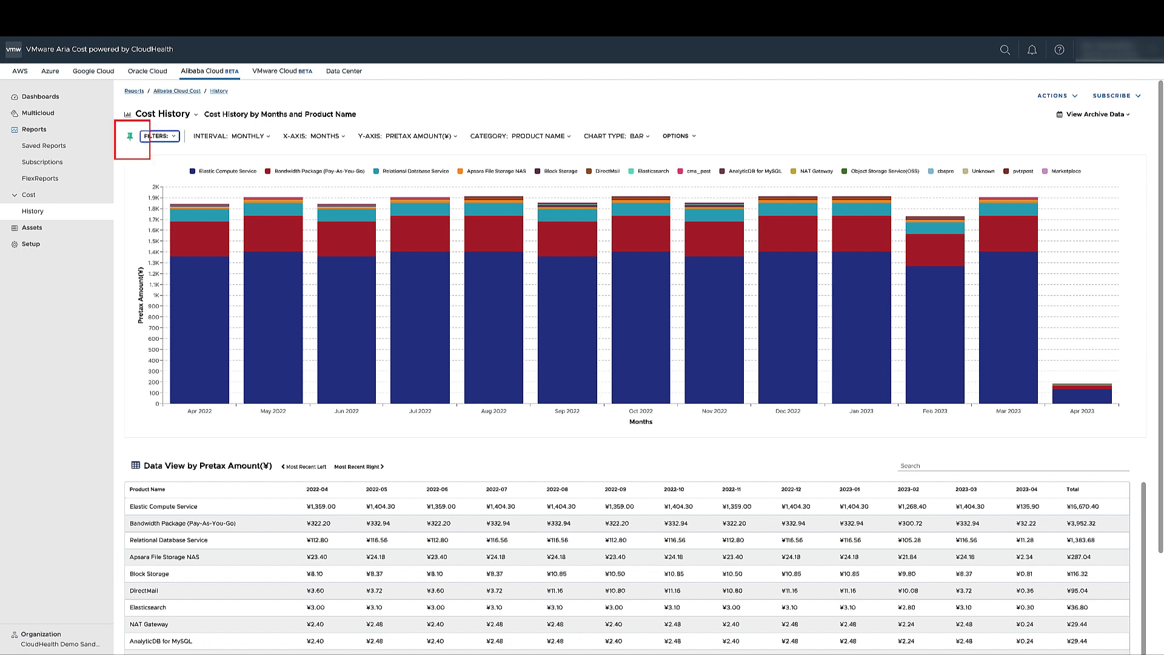
pyautogui.click(130, 138)
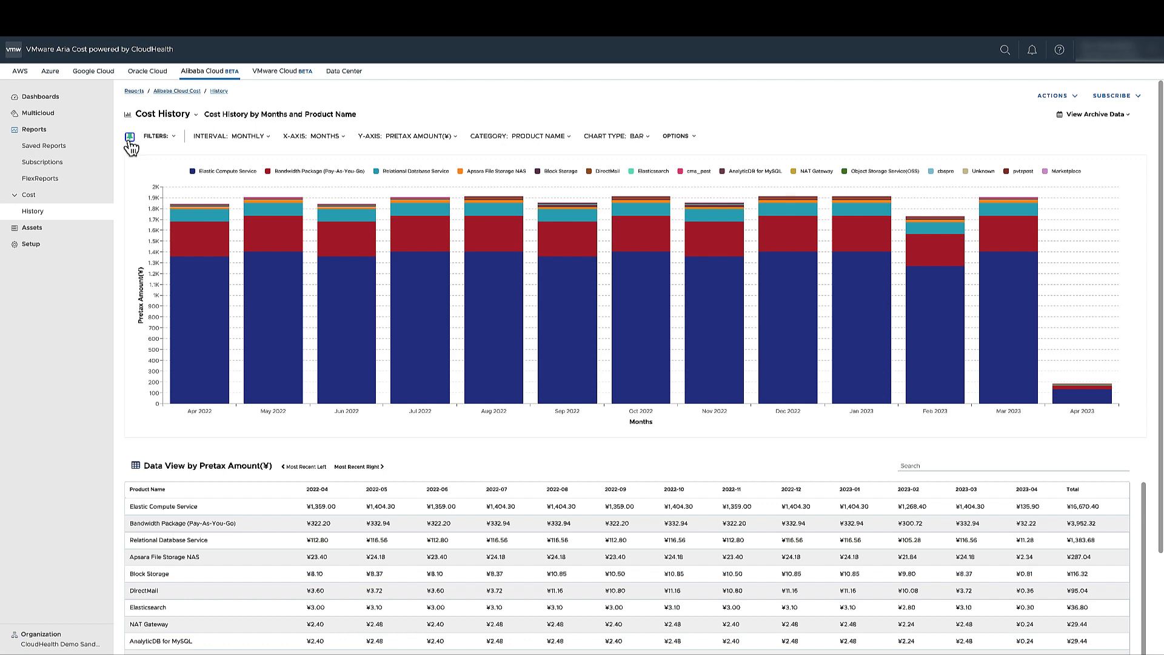
# - Categorize the Cost History report by Product Type and save it as the public custom report "Cost History by Months and Product Type"
pyautogui.click(516, 146)
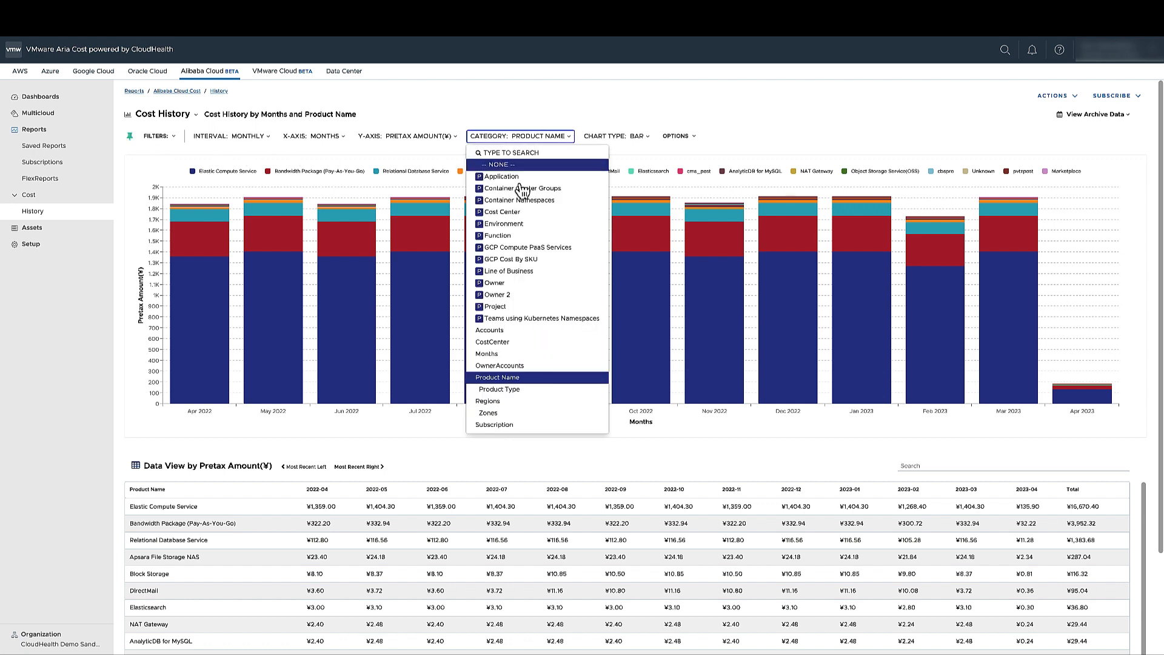
pyautogui.click(520, 391)
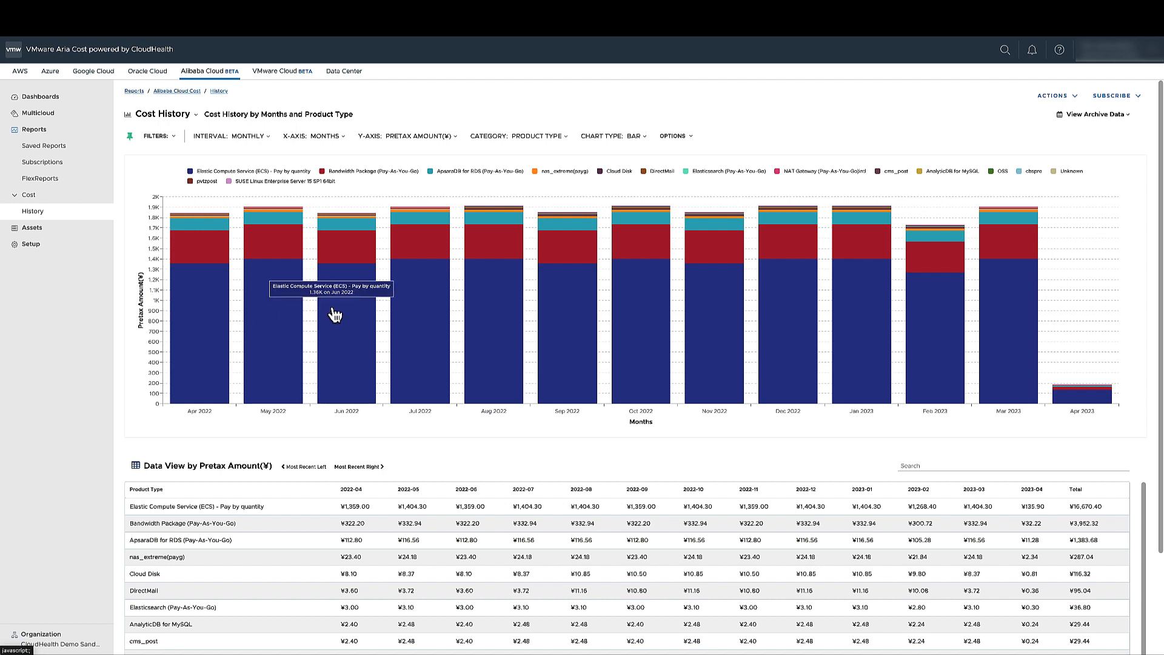
pyautogui.click(1046, 102)
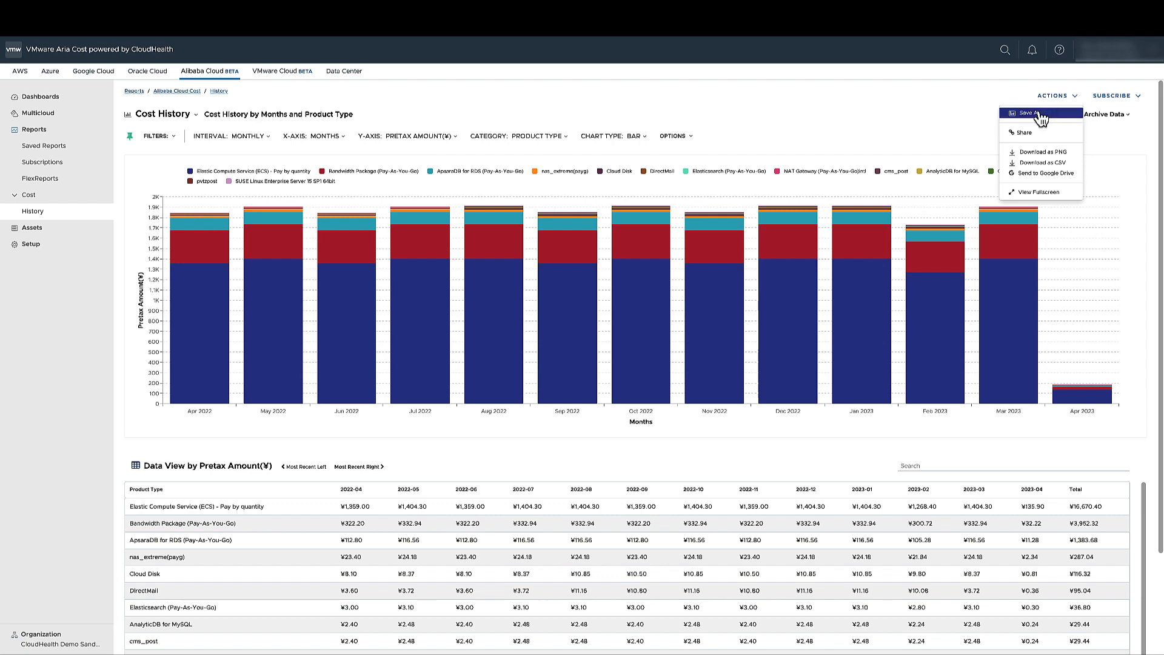
pyautogui.click(1038, 113)
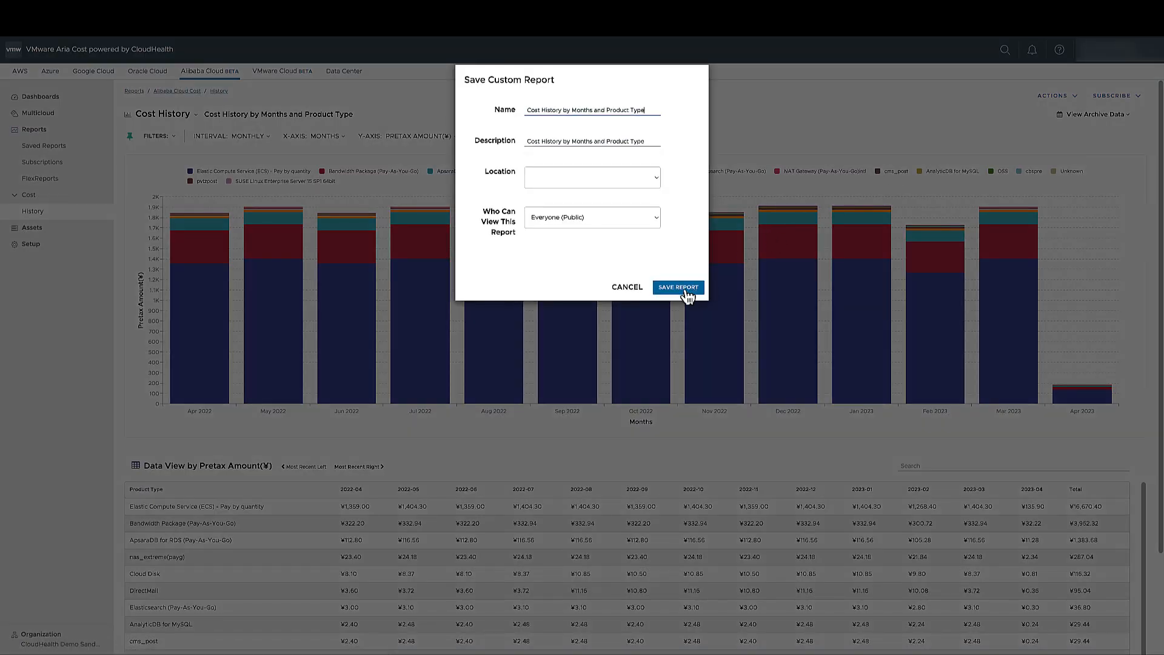
pyautogui.click(688, 289)
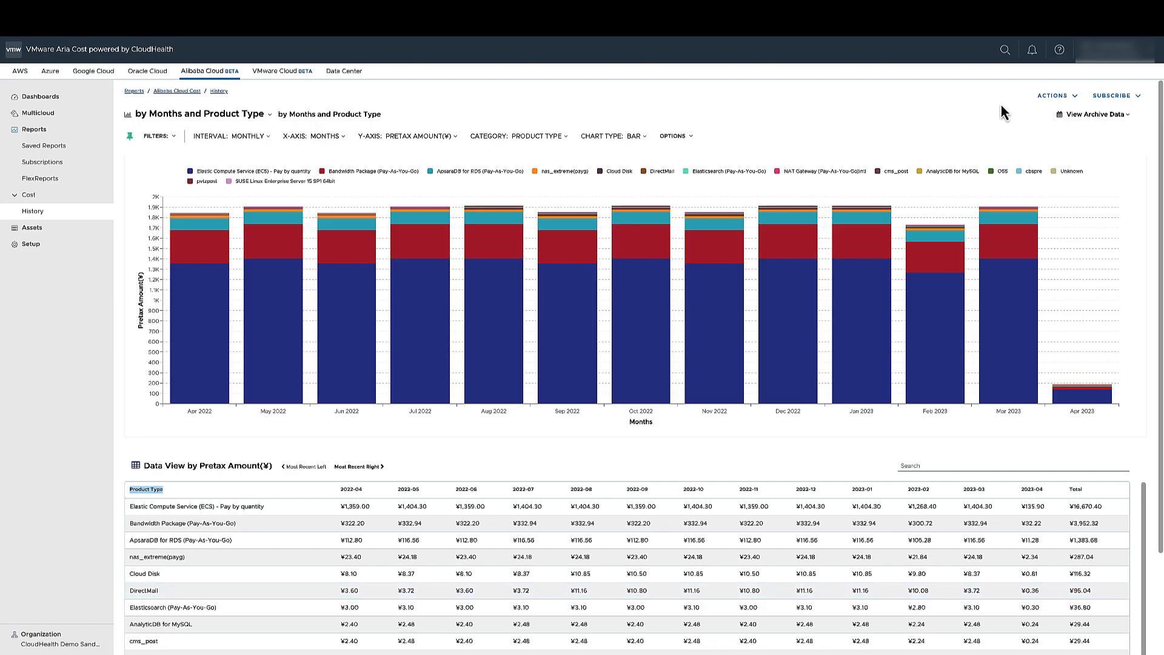
# - Show the subscription options for the saved Product Type report
pyautogui.click(1112, 96)
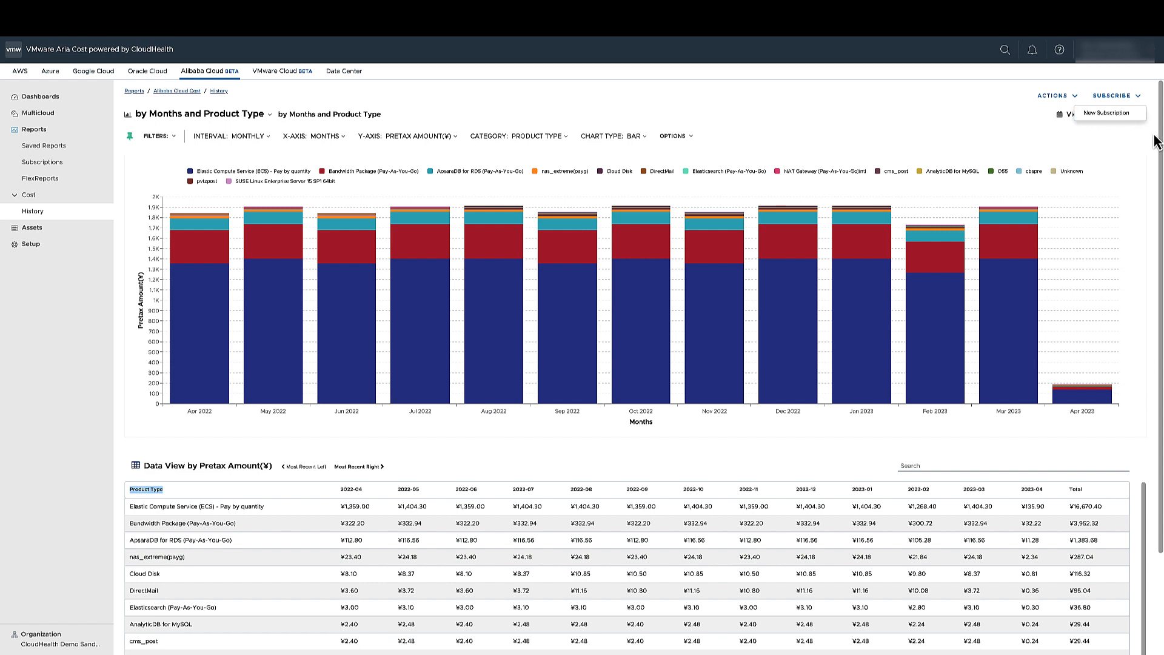
pyautogui.scroll(-2, 1161, 148)
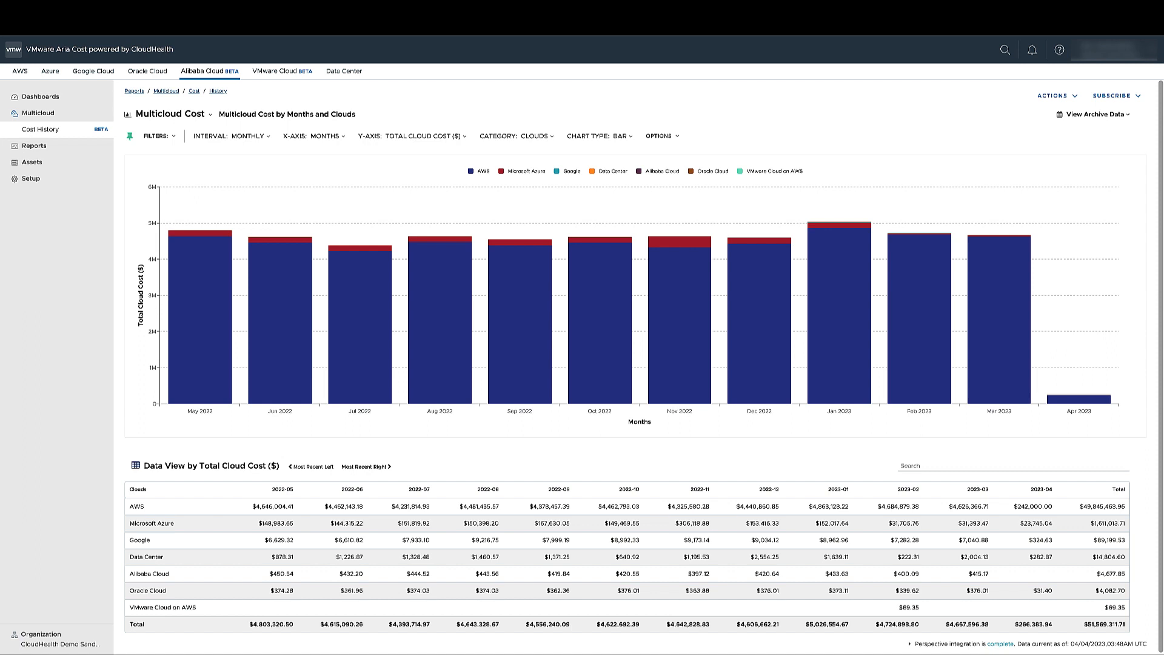
# - Isolate the Alibaba Cloud series in the Multicloud Cost chart
pyautogui.click(652, 175)
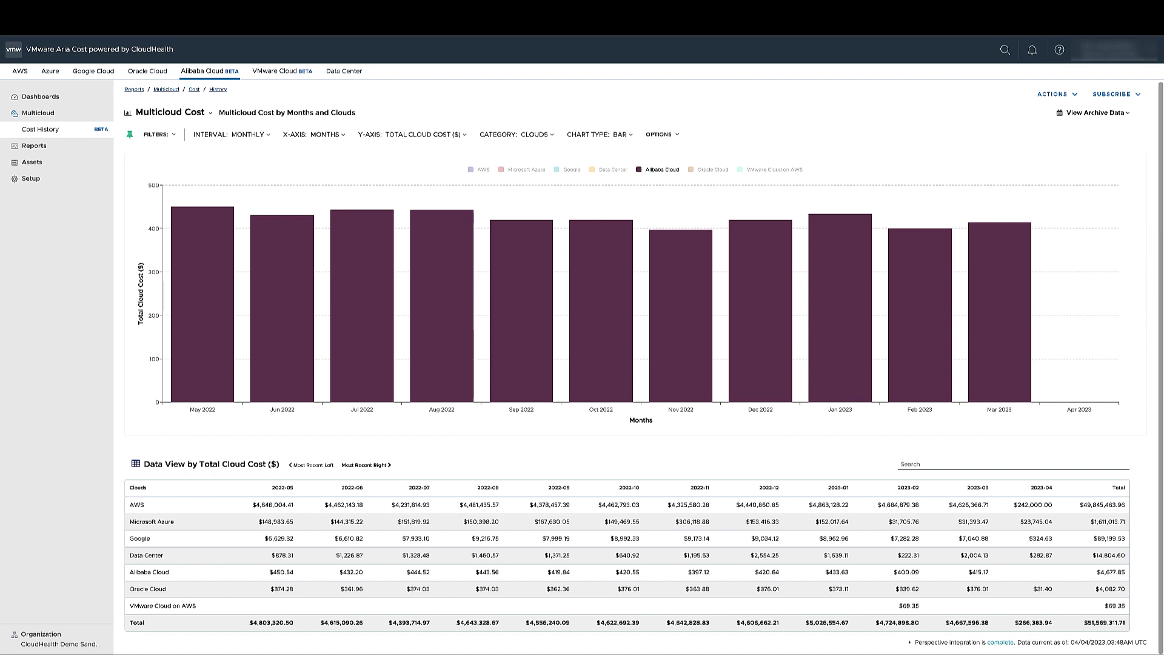
# - Open the FlexReports list and view its report templates
pyautogui.click(63, 180)
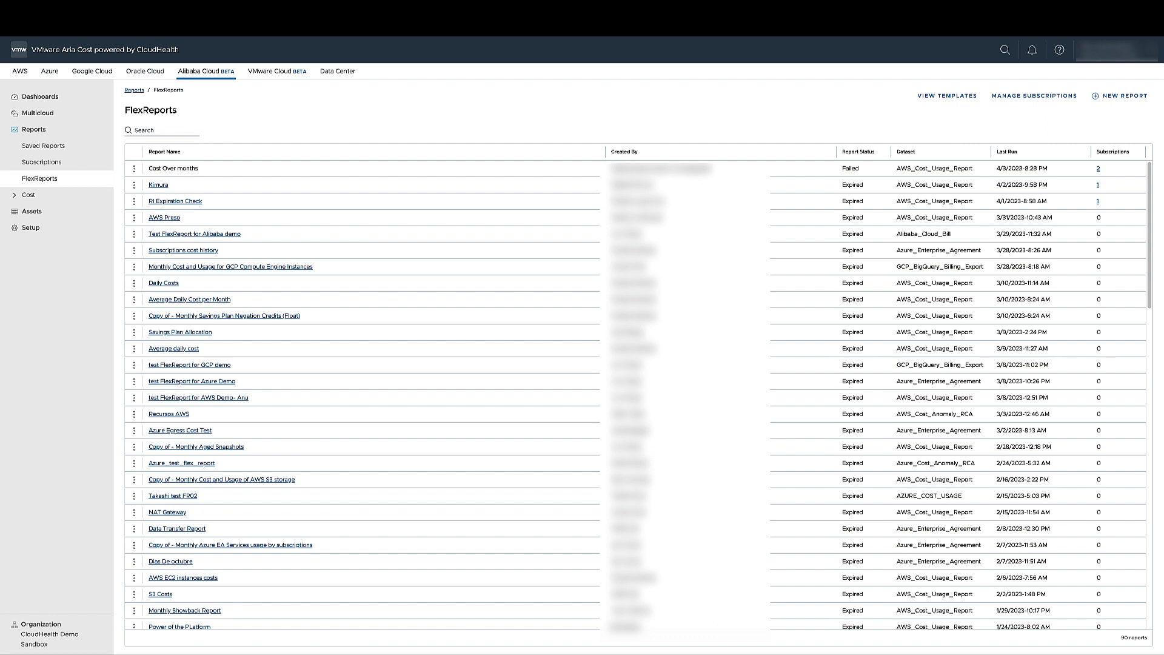
pyautogui.click(936, 103)
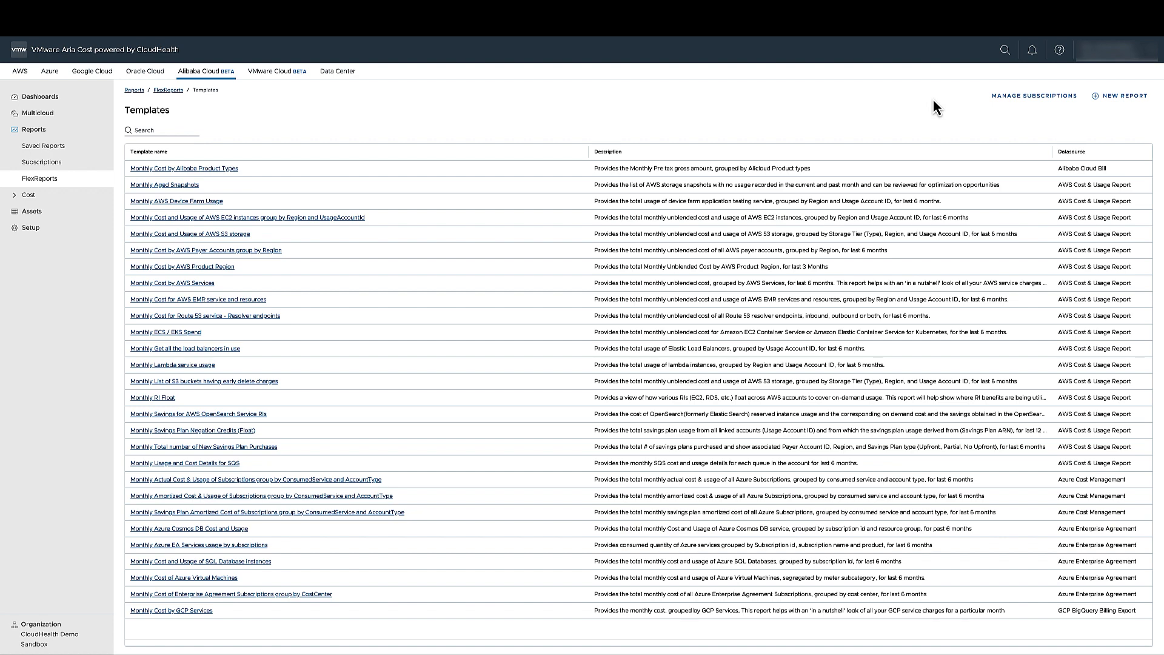
# - Create a new FlexReport named "test flexreport for Alibaba"
pyautogui.click(1115, 97)
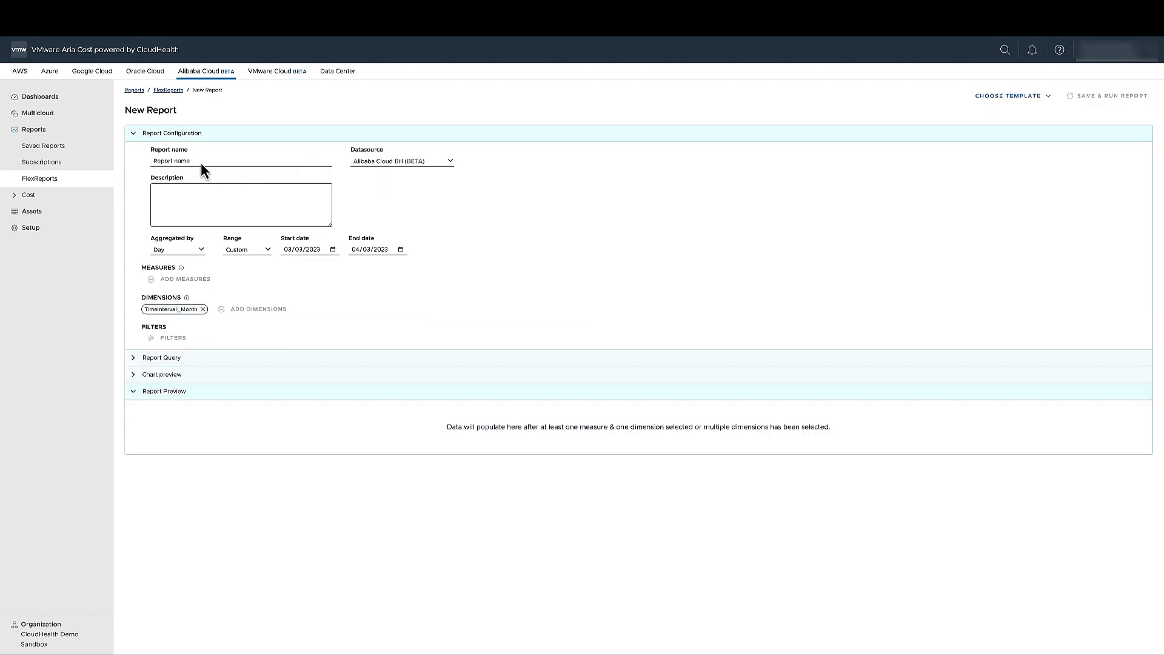
pyautogui.click(201, 163)
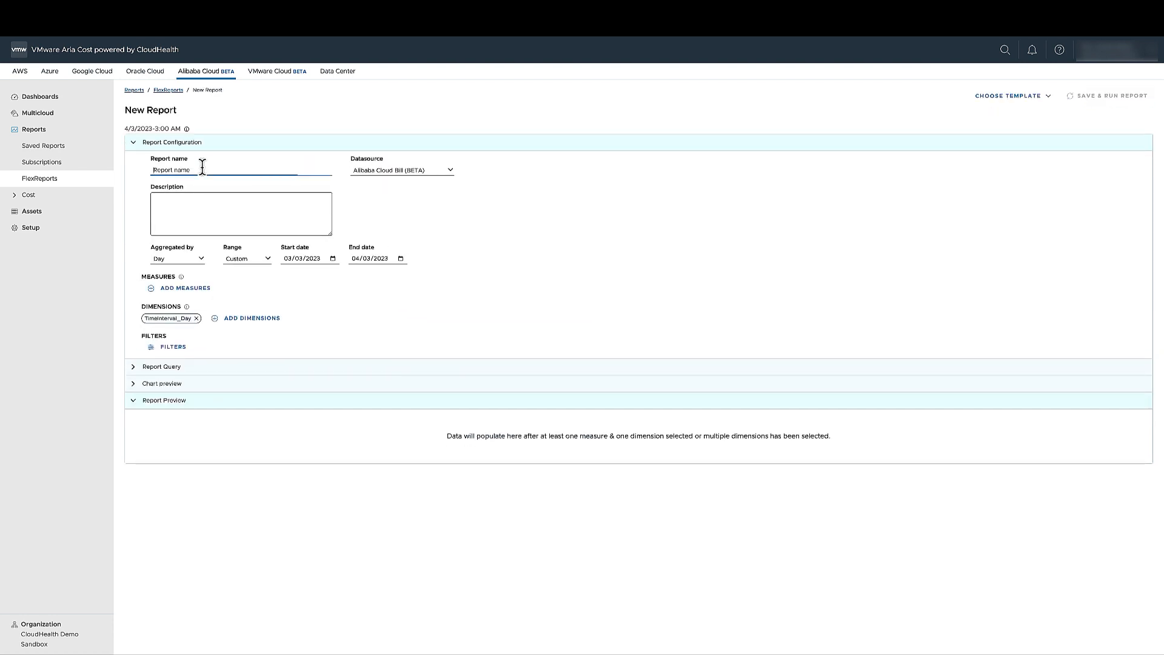
pyautogui.write('test flexreport for Alibaba')
# - Aggregate the report by Month and set its range to Current & last 12 months
pyautogui.click(205, 262)
pyautogui.press('Return')
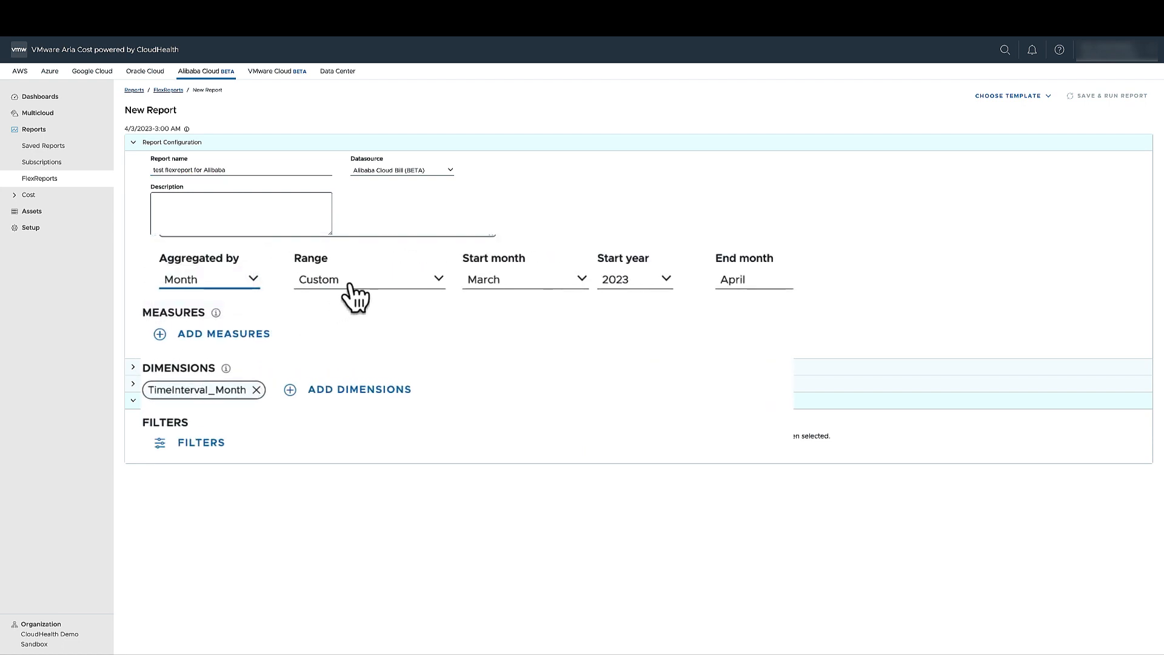
pyautogui.click(374, 285)
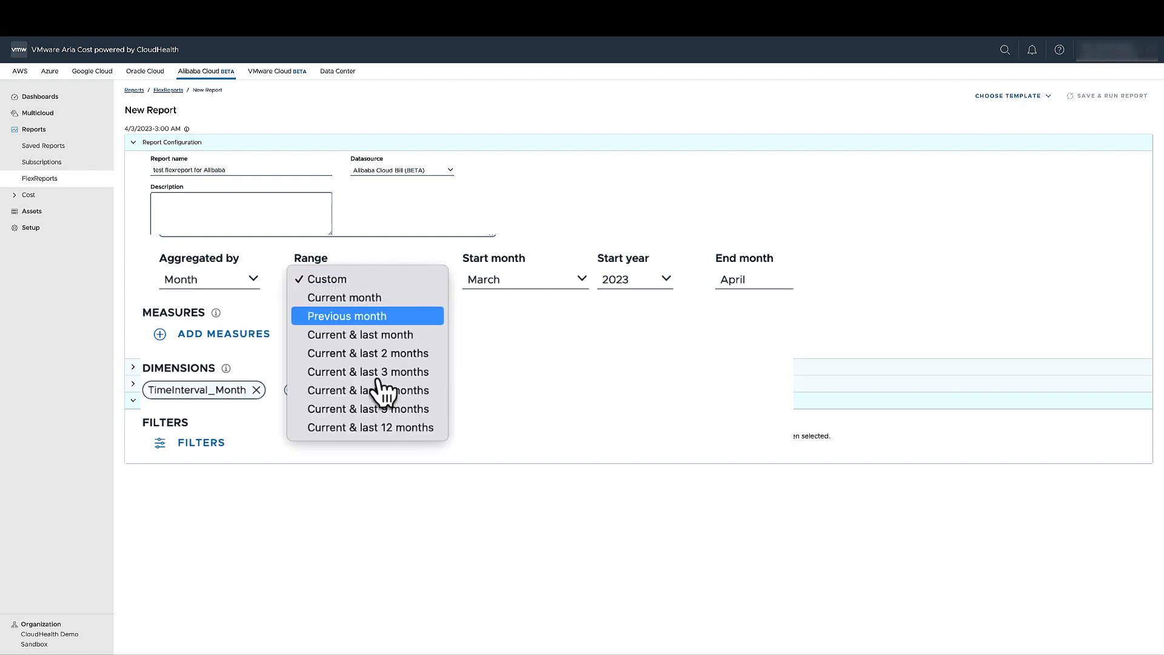
pyautogui.click(377, 430)
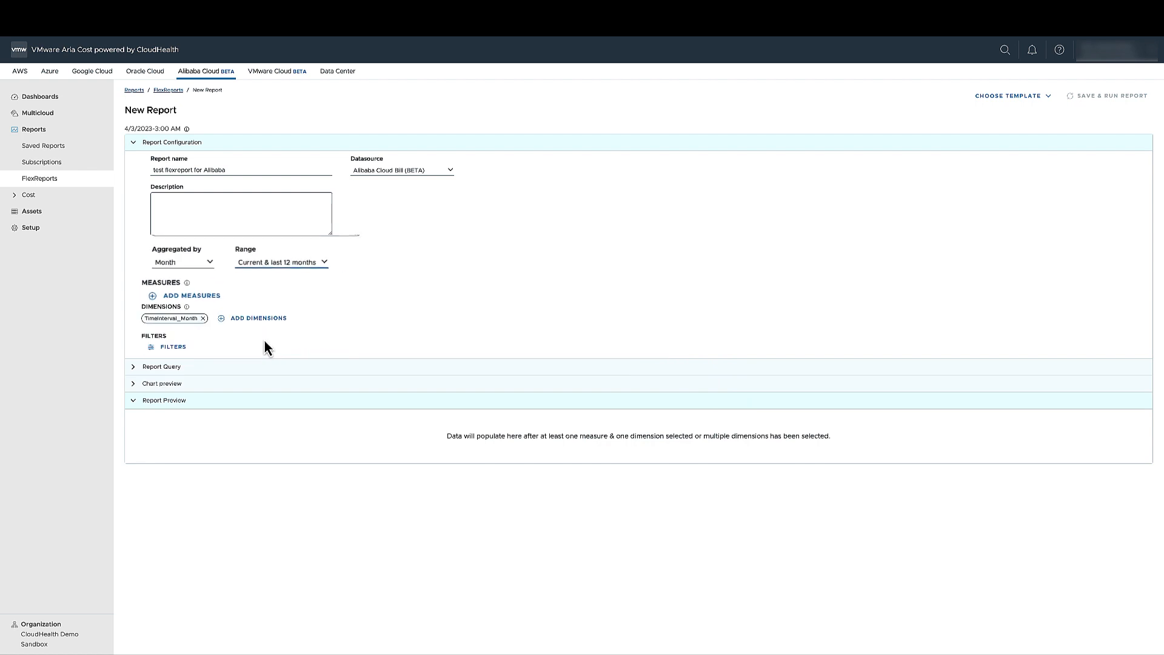
# - Add the bill measures PretaxGrossAmount and PaymentAmount to the report
pyautogui.click(195, 287)
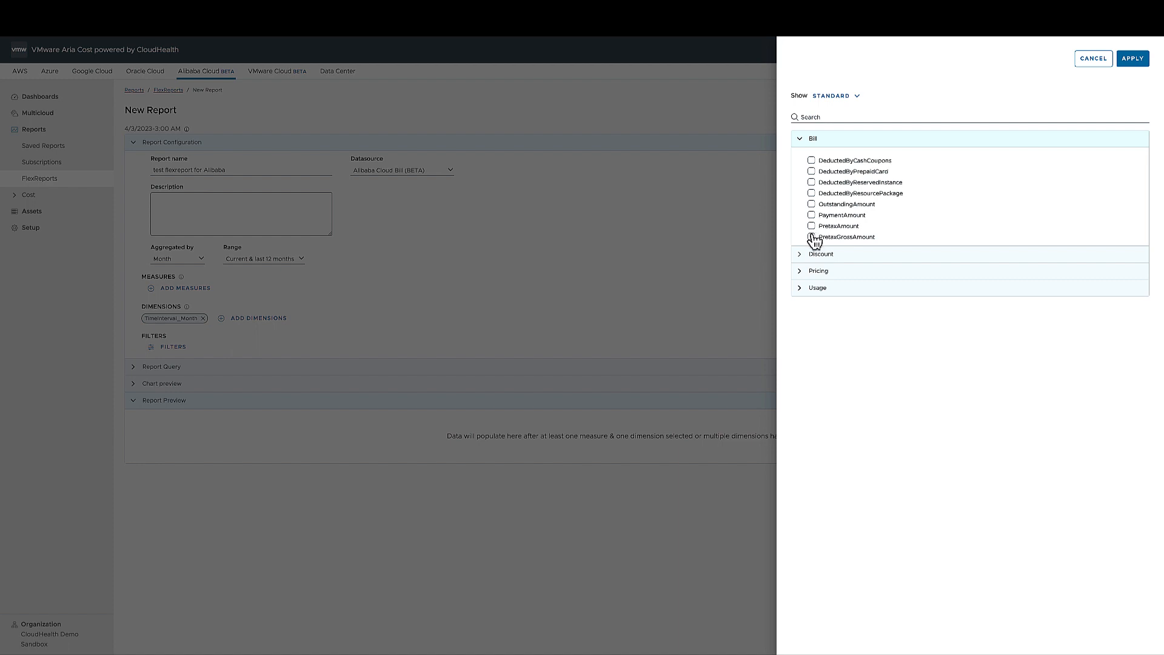
pyautogui.click(811, 236)
pyautogui.click(811, 215)
pyautogui.click(1131, 68)
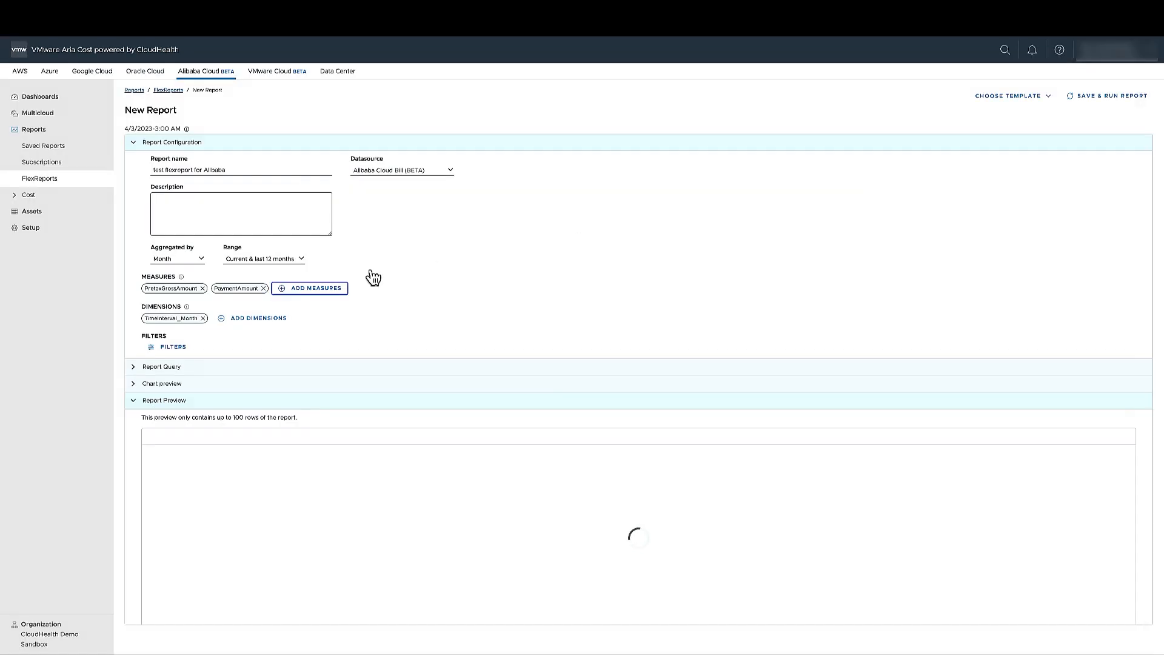
# - Add the dimensions AccountName, OwnerAccountName, ProductType, ProductName and ProductDetail to the report
pyautogui.click(261, 321)
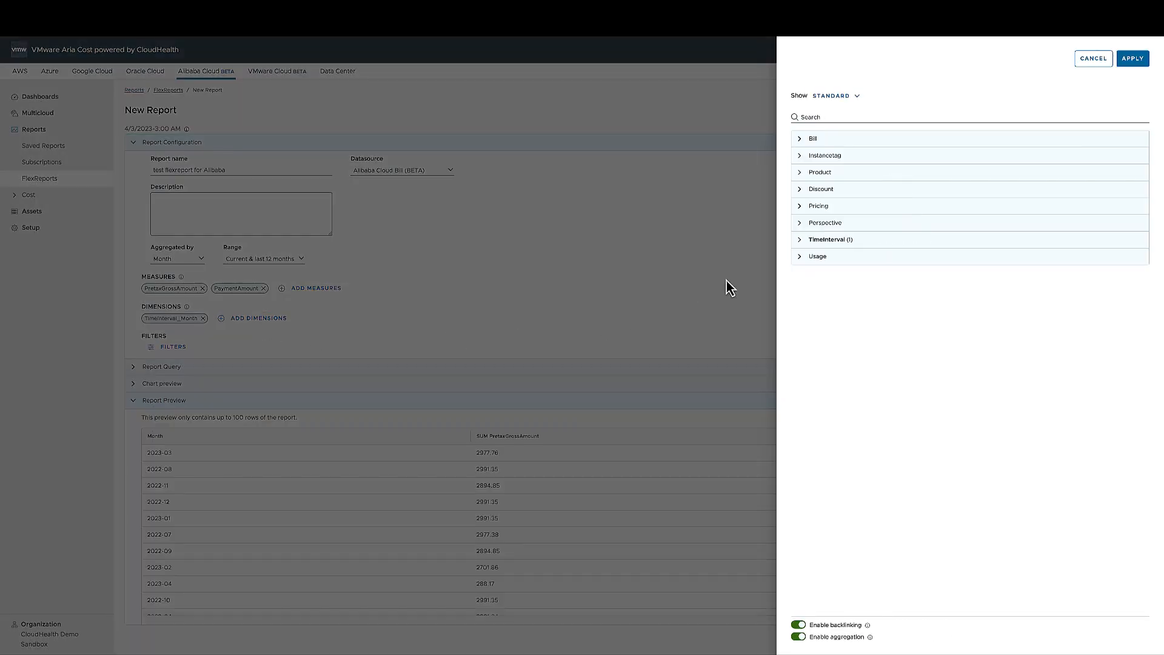
pyautogui.click(812, 145)
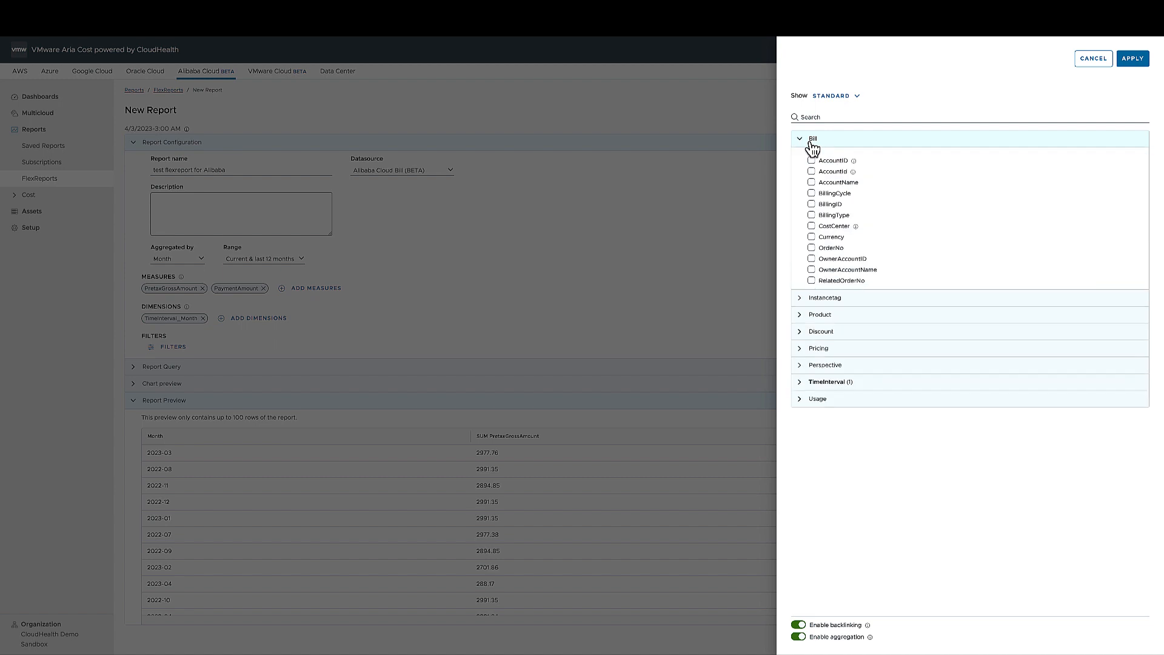
pyautogui.click(812, 182)
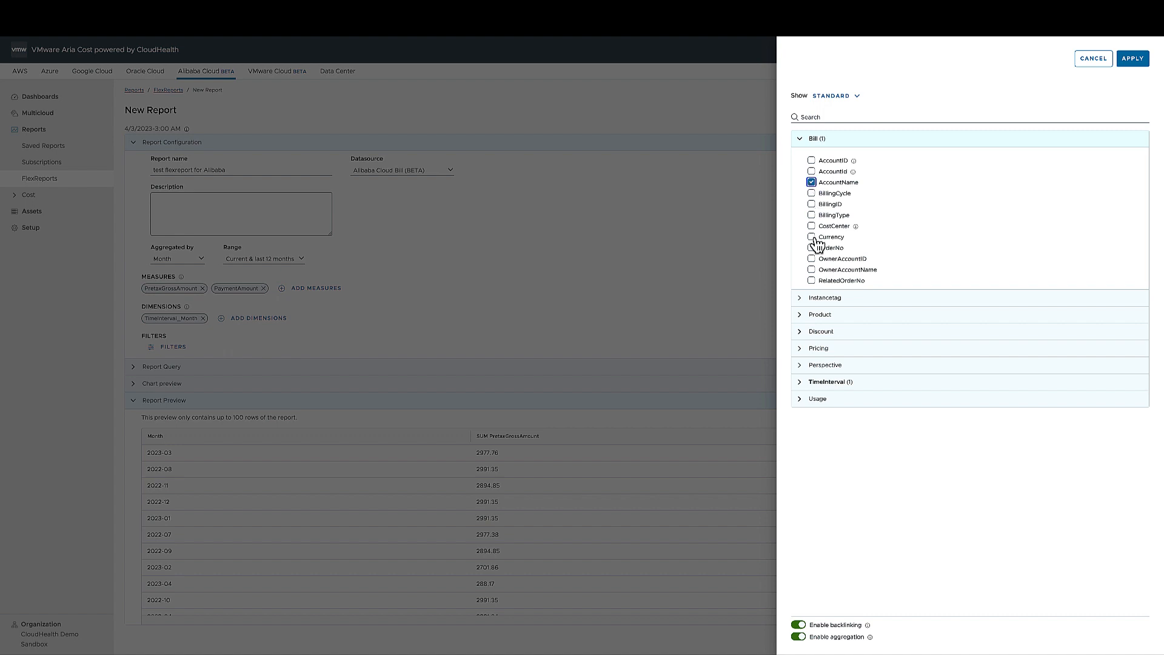
pyautogui.click(811, 269)
pyautogui.click(816, 314)
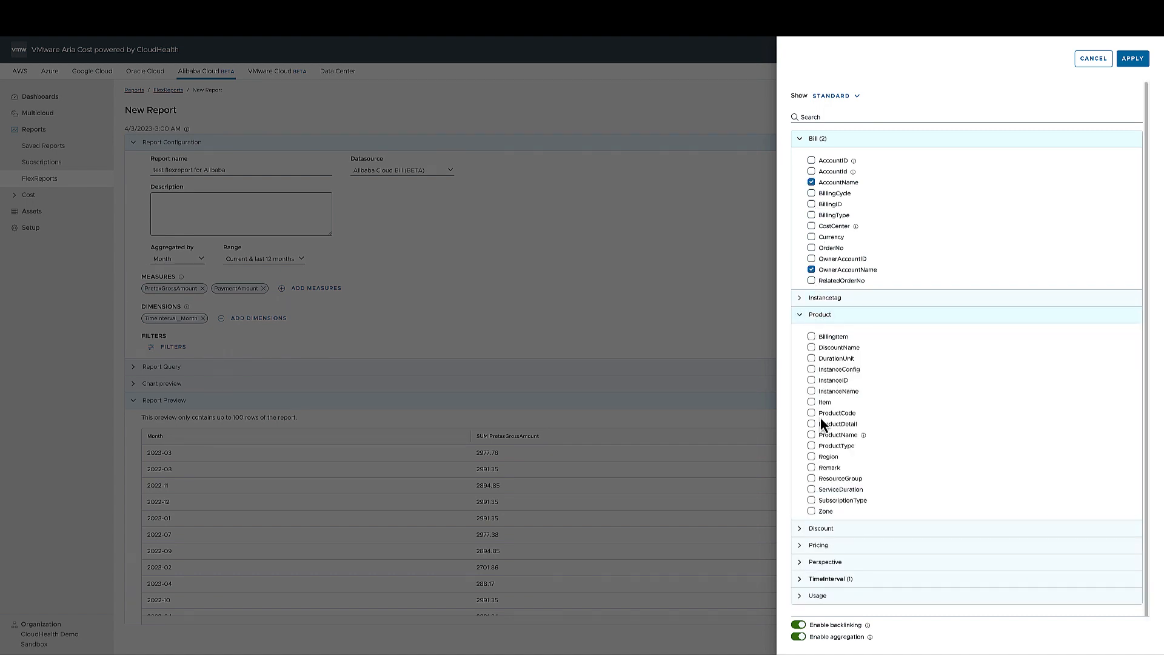
pyautogui.click(813, 447)
pyautogui.click(812, 435)
pyautogui.click(811, 424)
pyautogui.click(1133, 59)
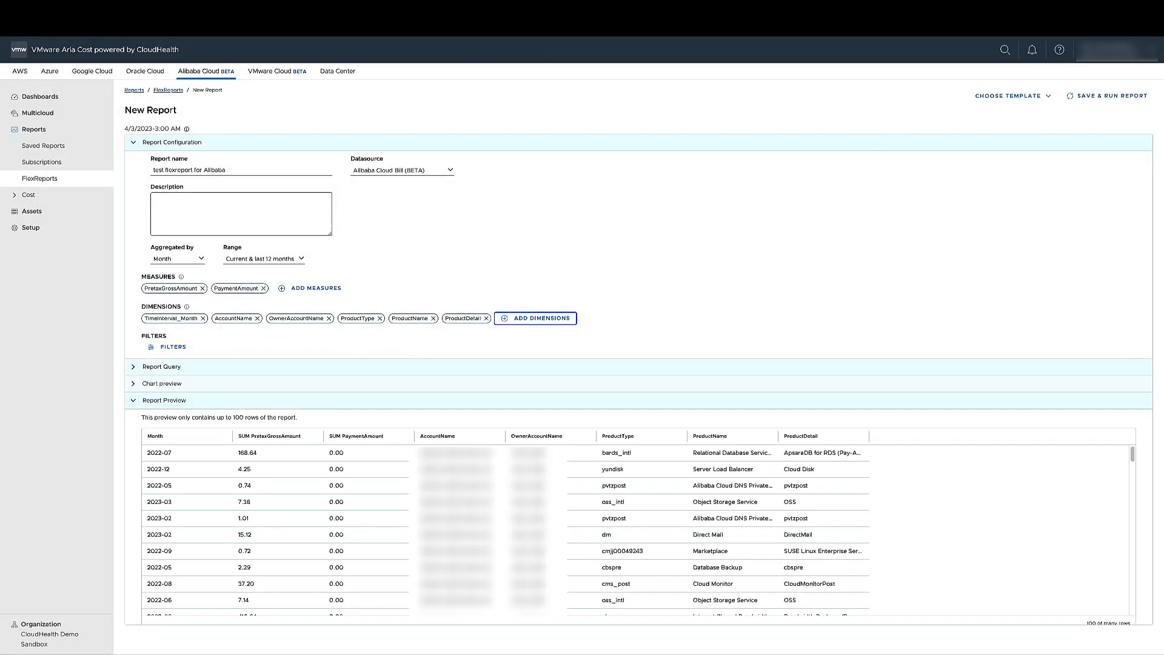
# - Expand the report query and review its SQL statement
pyautogui.click(161, 366)
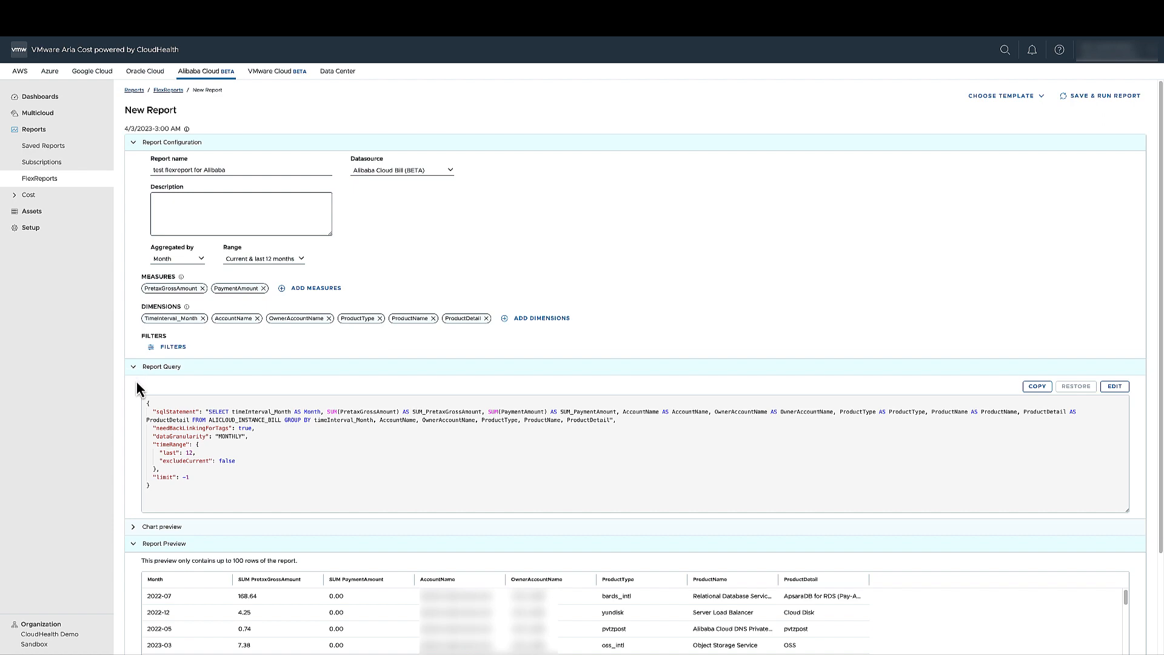
pyautogui.scroll(-1, 140, 386)
pyautogui.scroll(-1, 138, 388)
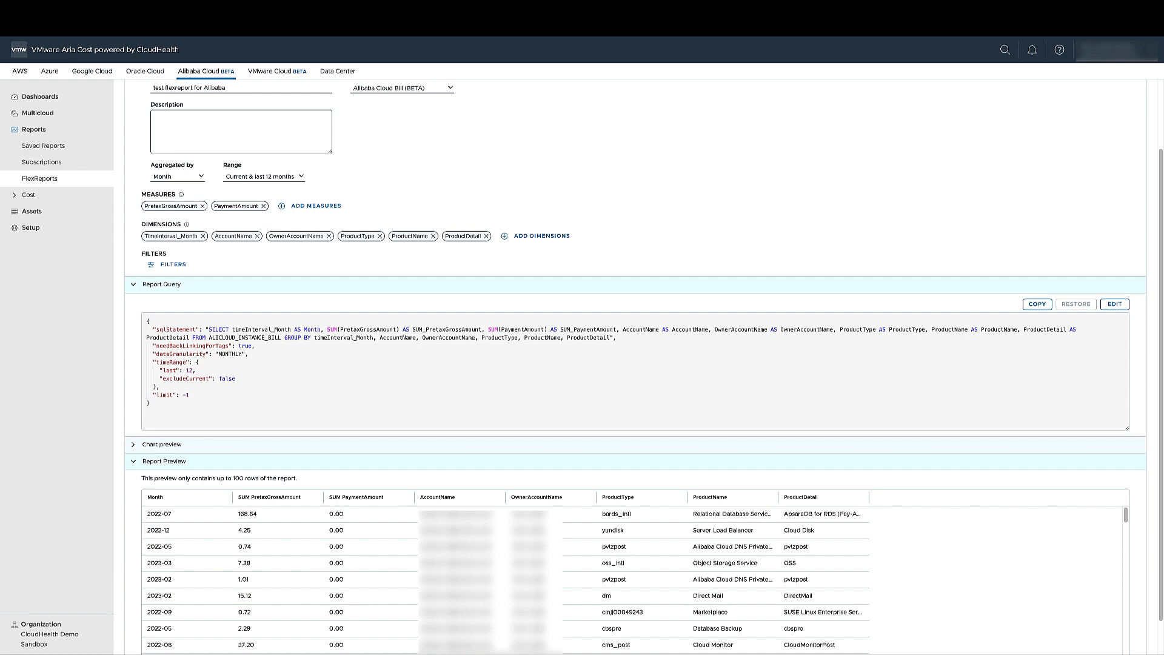
# - Expand the chart preview and set its chart type to Area
pyautogui.scroll(-1, 139, 424)
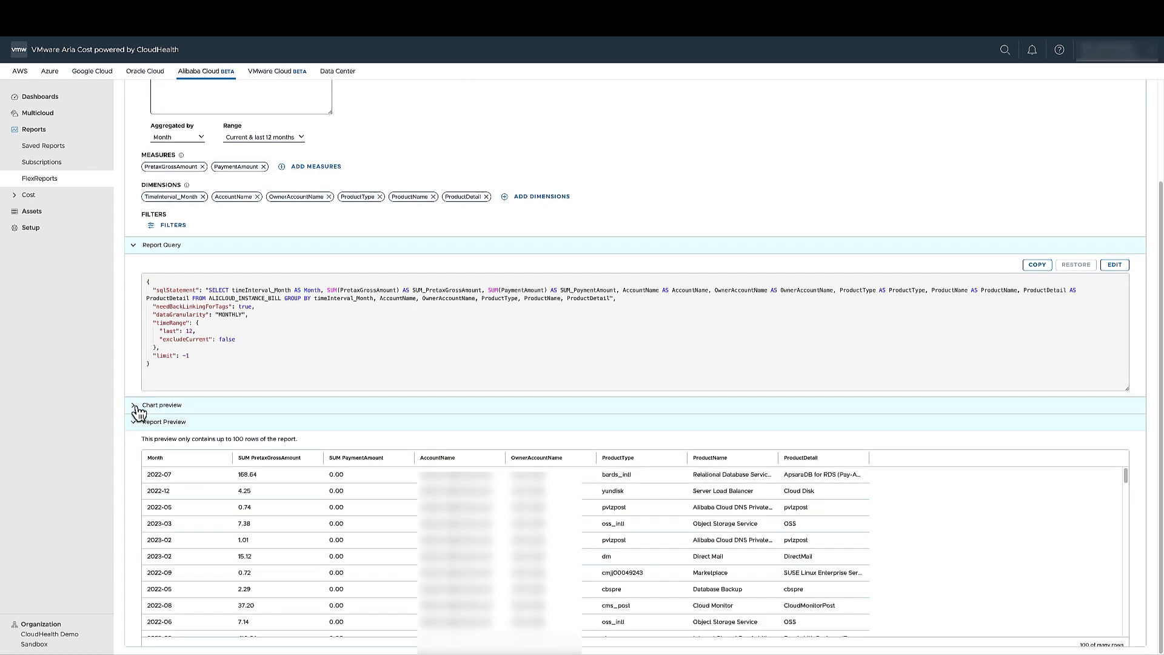
pyautogui.click(136, 408)
pyautogui.click(158, 433)
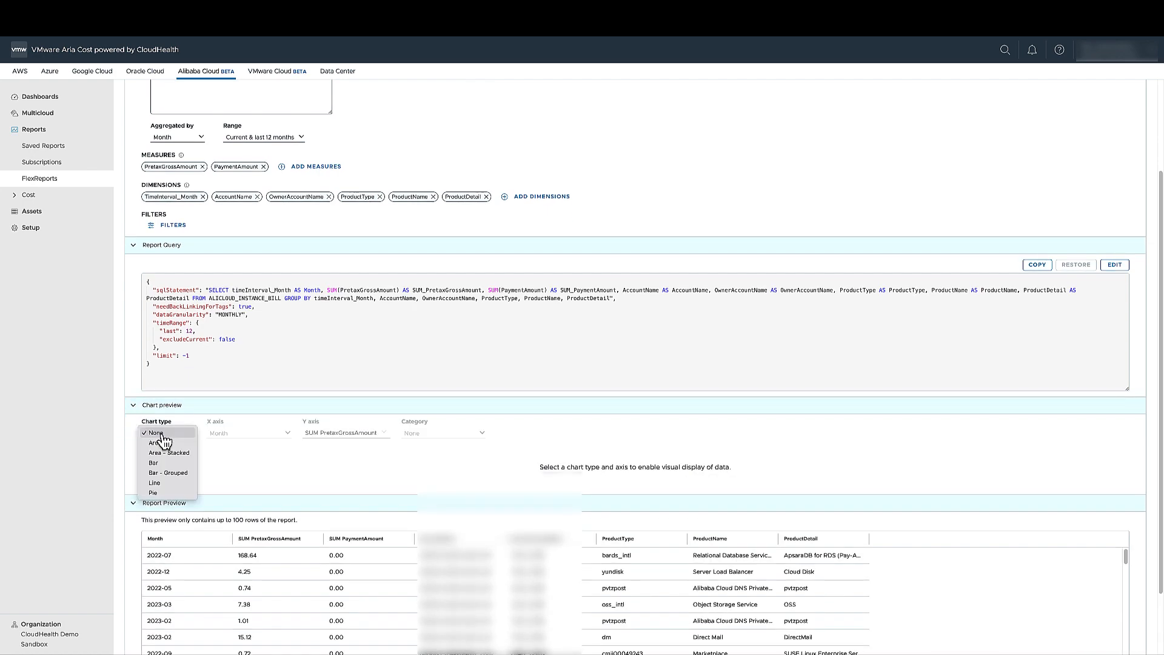
pyautogui.click(163, 443)
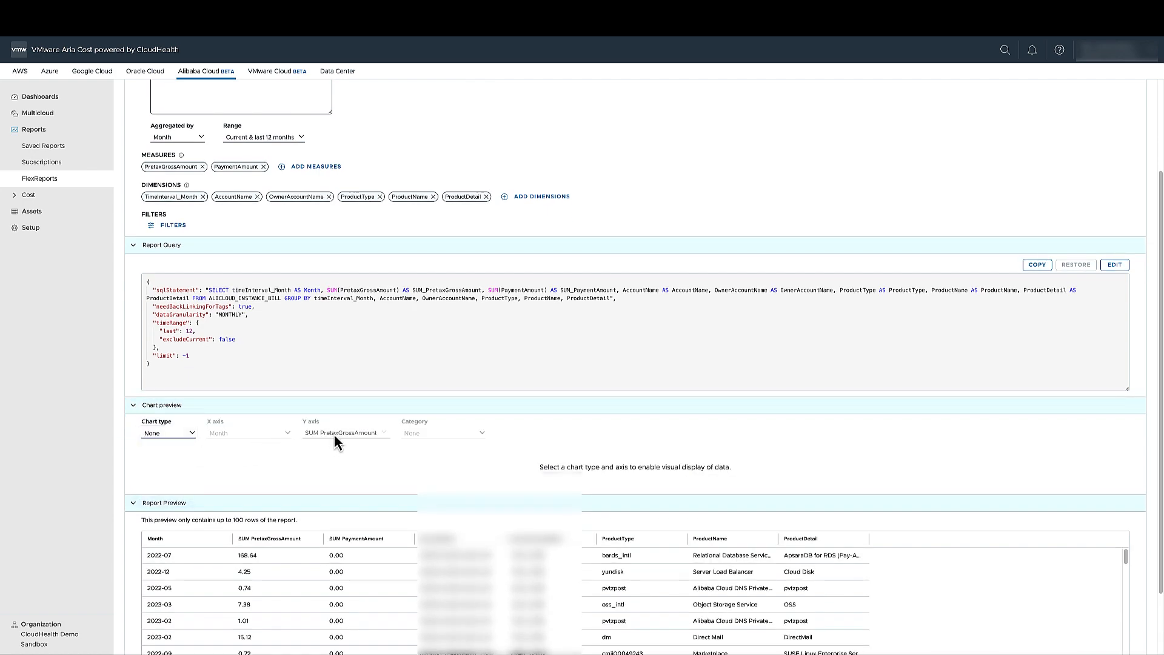
# - Check the measures offered for the chart's Y axis and set the chart's category to ProductType
pyautogui.click(384, 446)
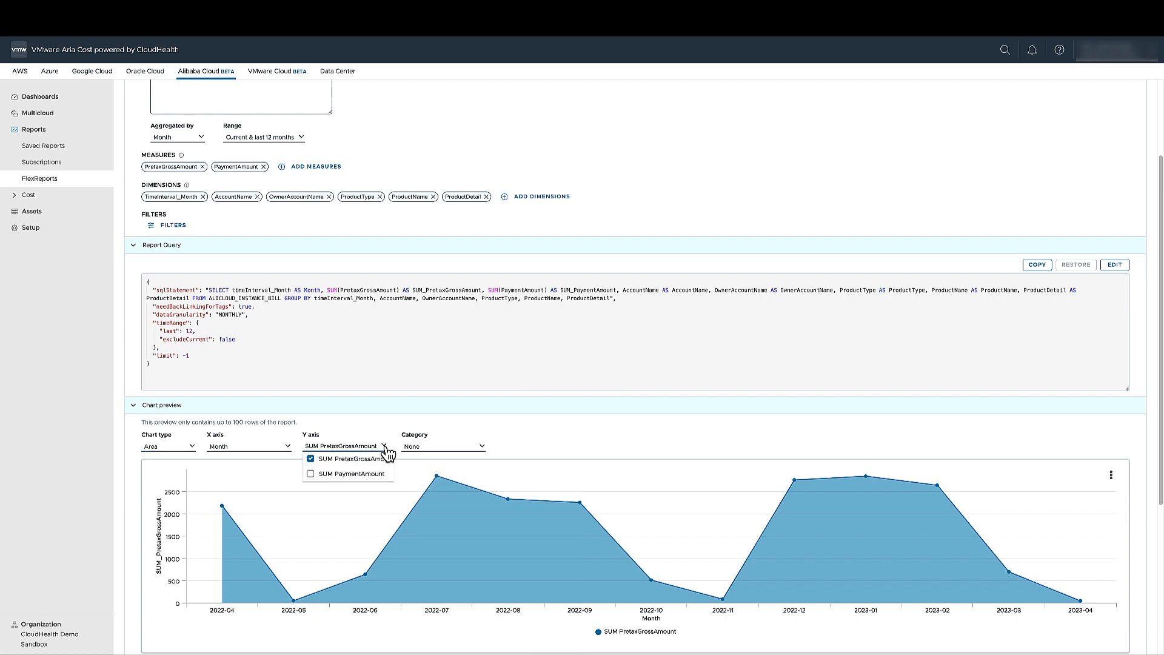
pyautogui.click(384, 448)
pyautogui.click(414, 452)
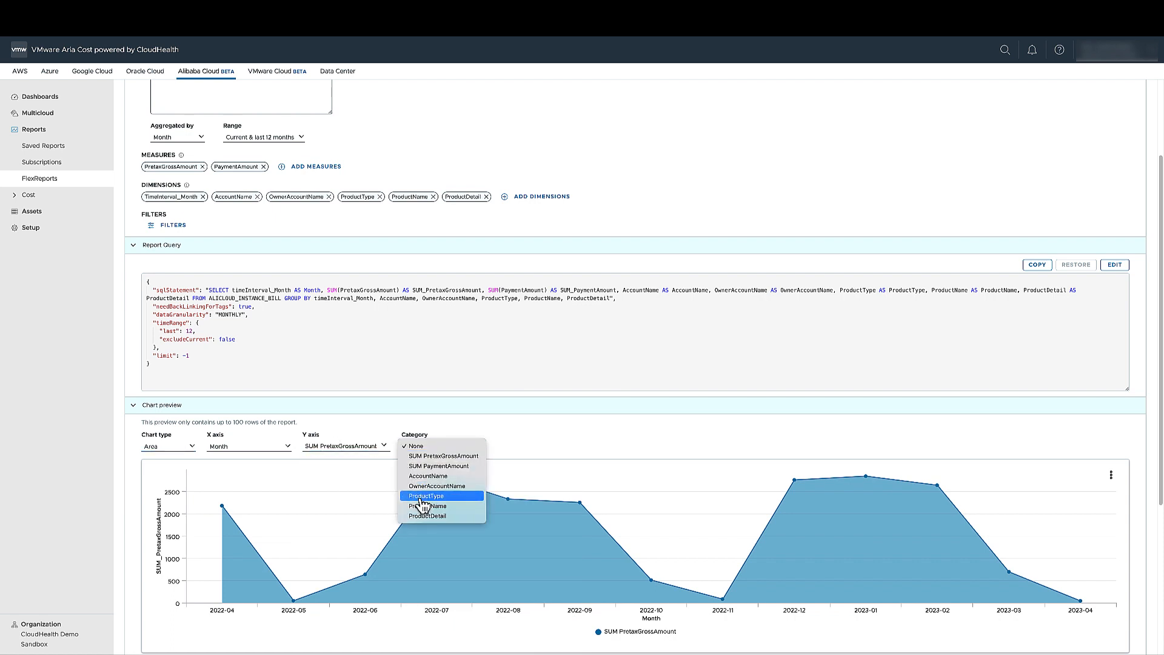
pyautogui.click(507, 523)
# - Review the area chart by product type and look through the rows and columns of the report preview
pyautogui.scroll(-4, 1008, 522)
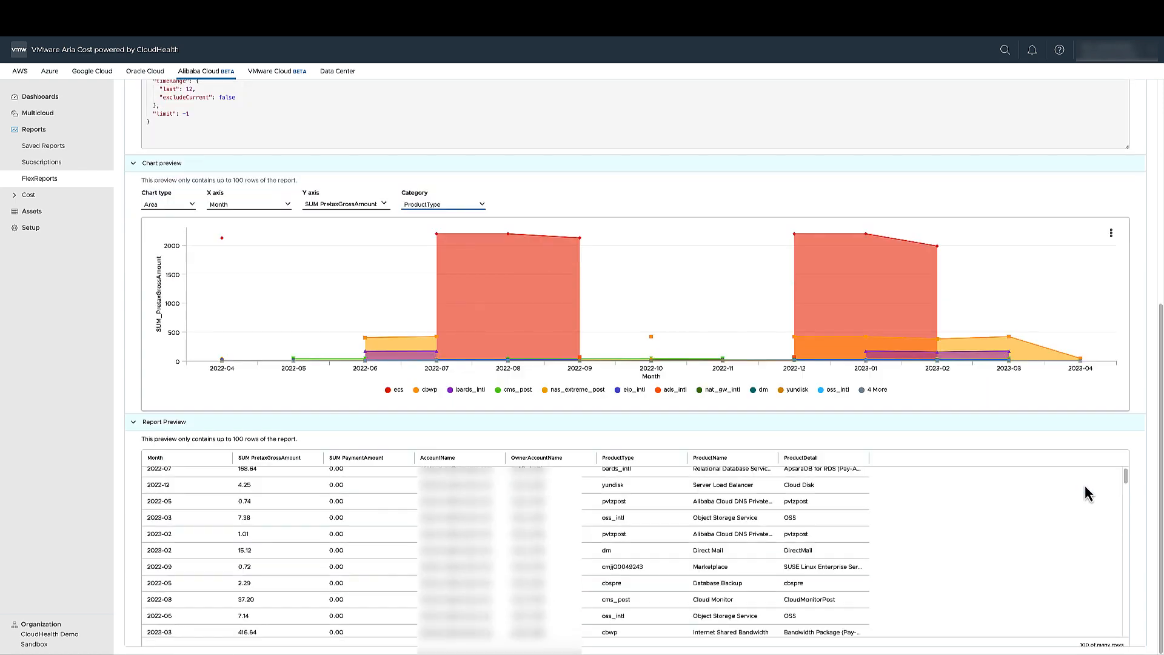
pyautogui.scroll(-6, 1087, 494)
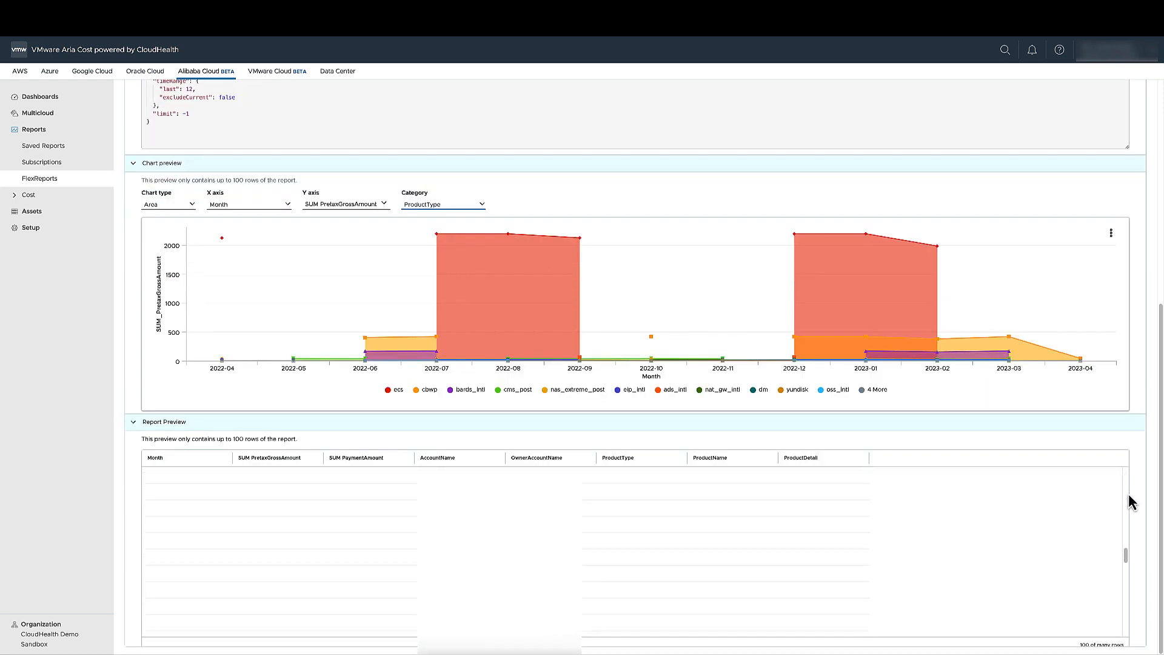
pyautogui.moveTo(281, 459); pyautogui.dragTo(355, 463)
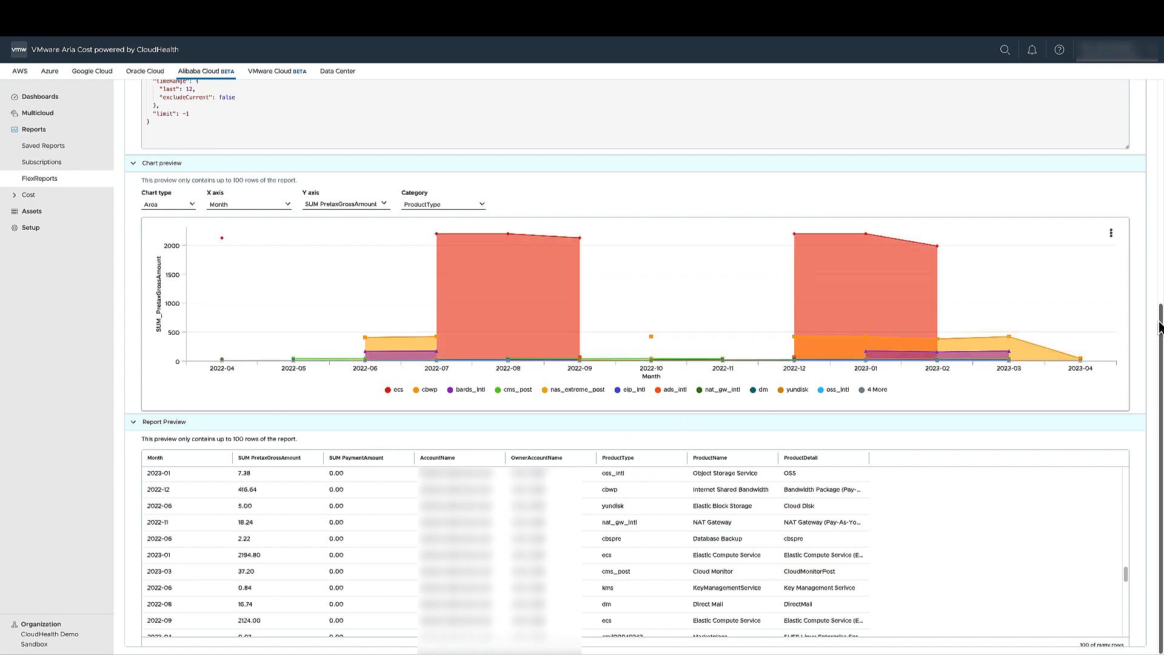
# - Save and run the new FlexReport without e-mail notification and return to the list of FlexReports
pyautogui.moveTo(1159, 321); pyautogui.dragTo(1152, 149)
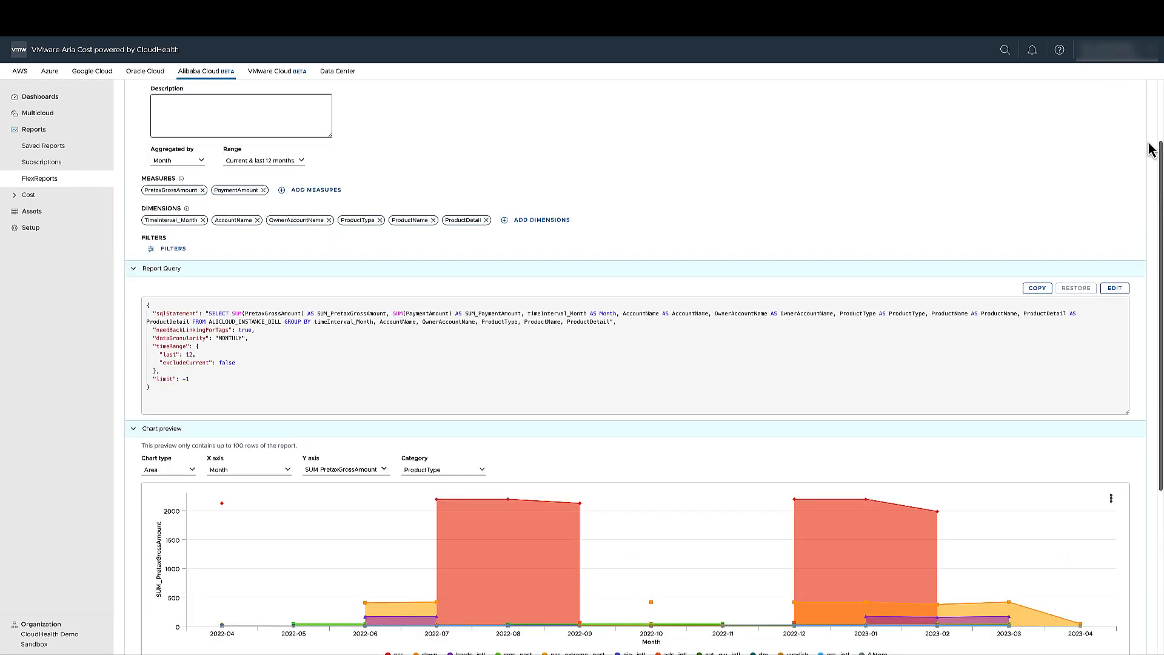
pyautogui.scroll(2, 1151, 150)
pyautogui.click(1122, 99)
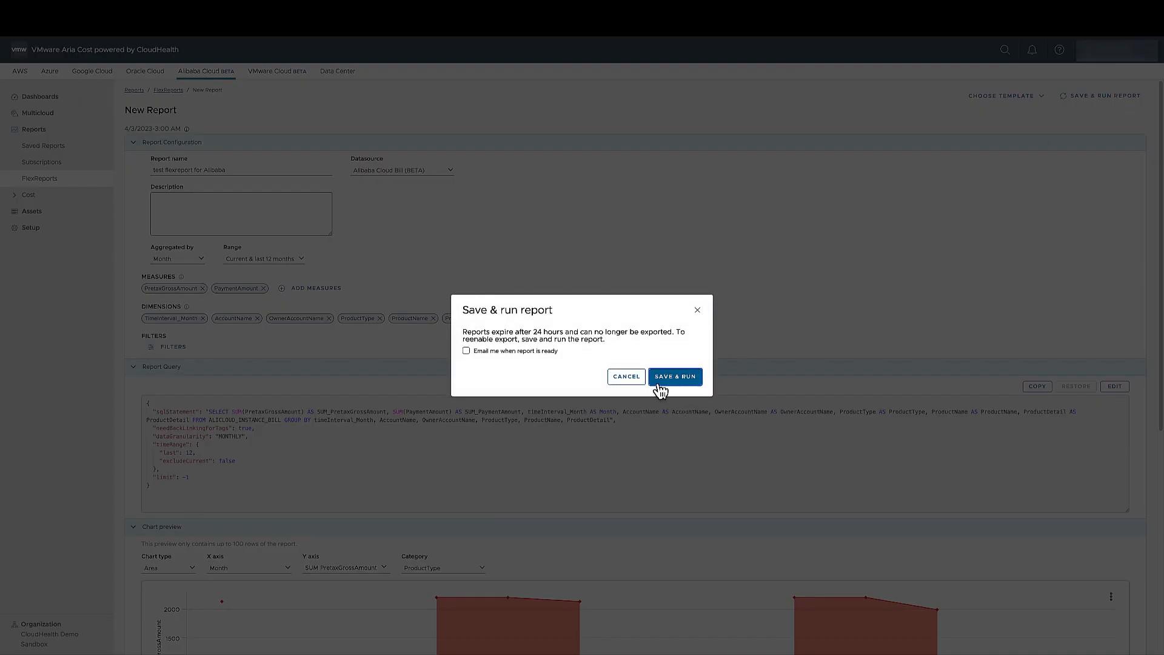
pyautogui.click(660, 391)
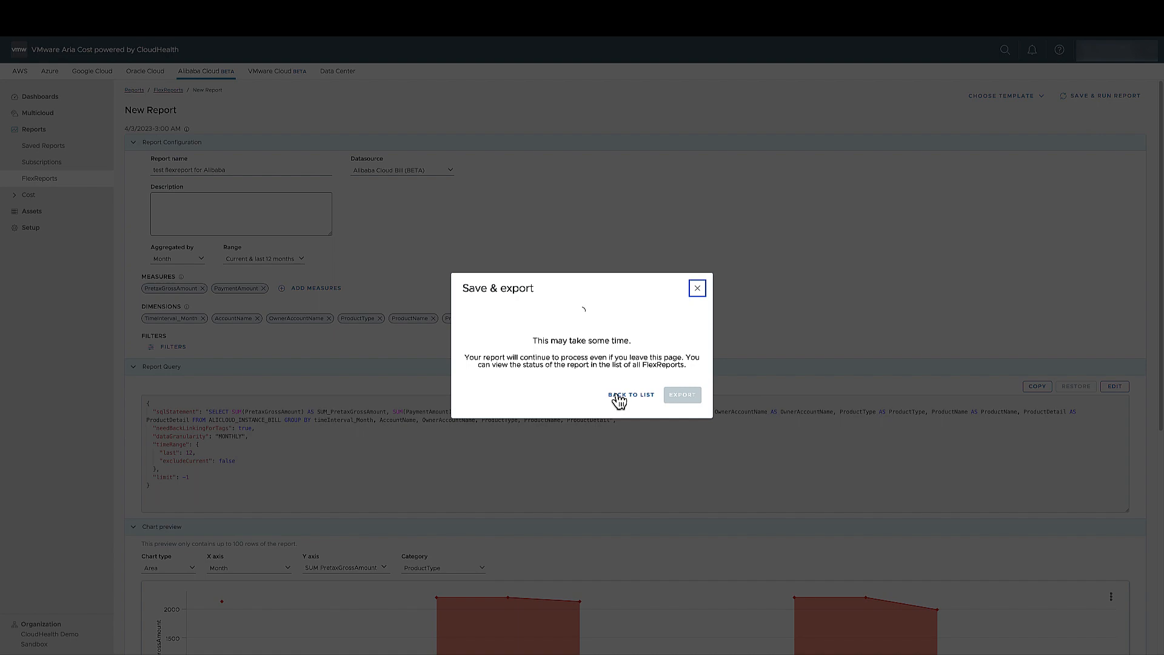
pyautogui.click(619, 398)
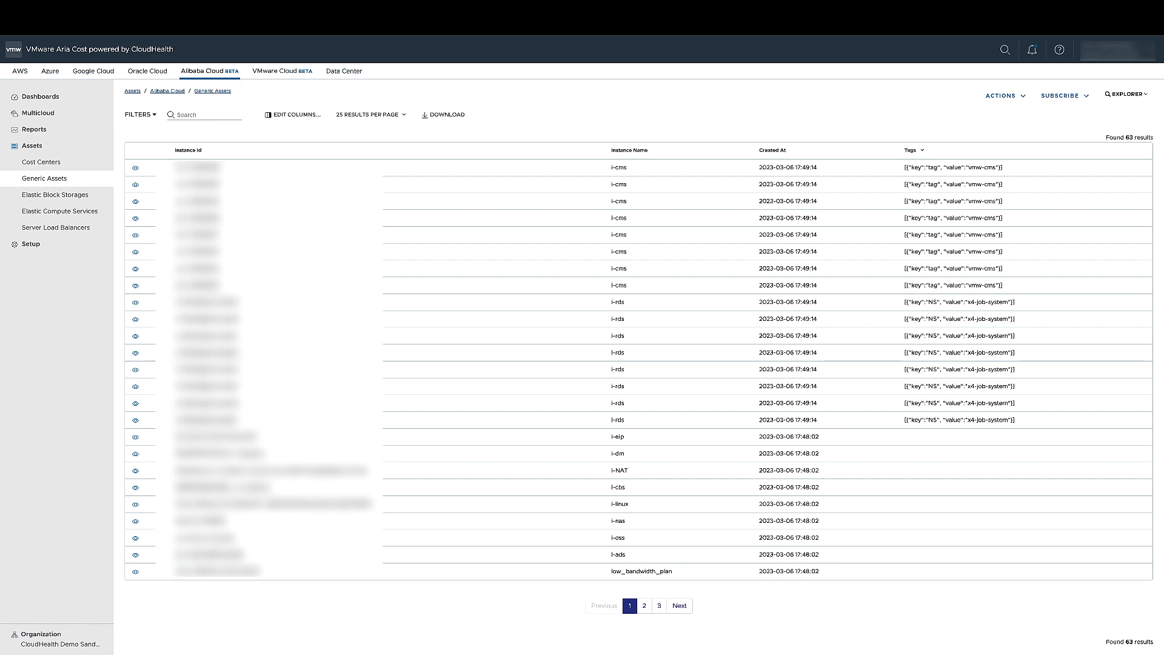
# - Examine the column settings, the save and share actions, and the subscription options of the Alibaba Cloud Generic Assets report
pyautogui.click(282, 120)
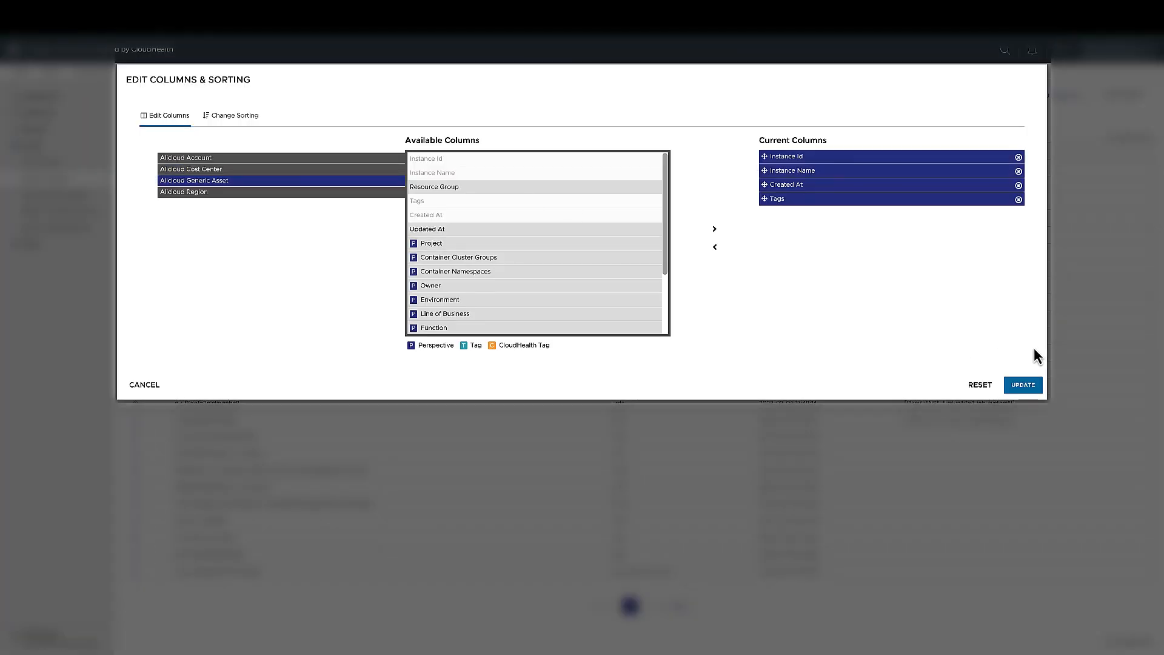
pyautogui.click(1086, 348)
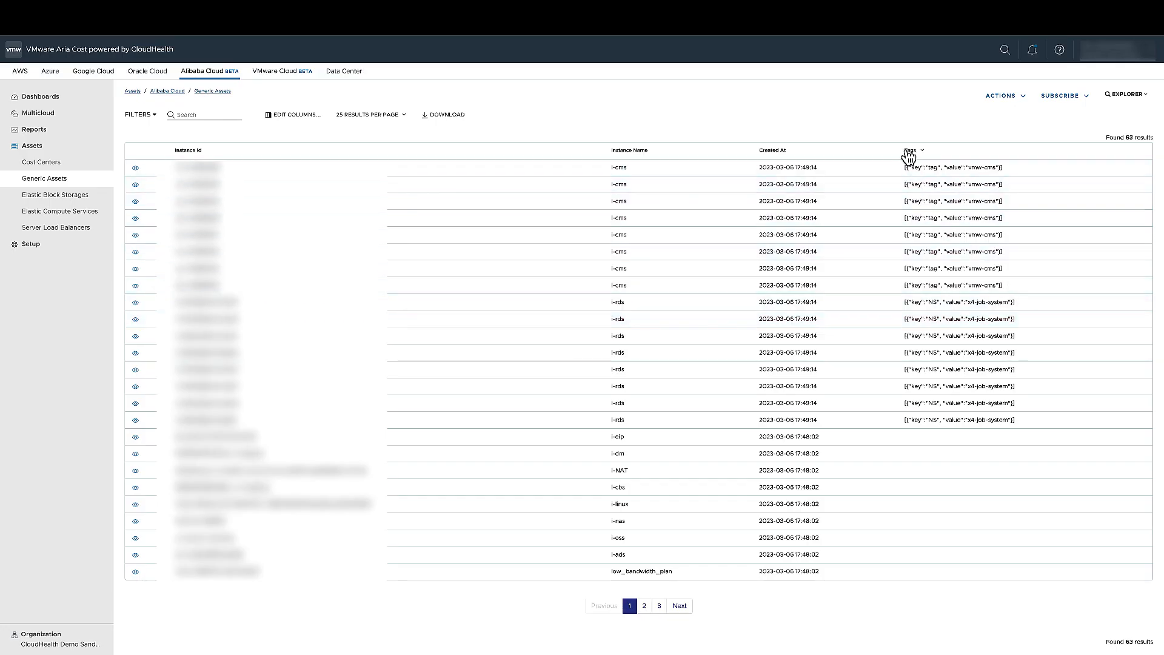
pyautogui.click(993, 101)
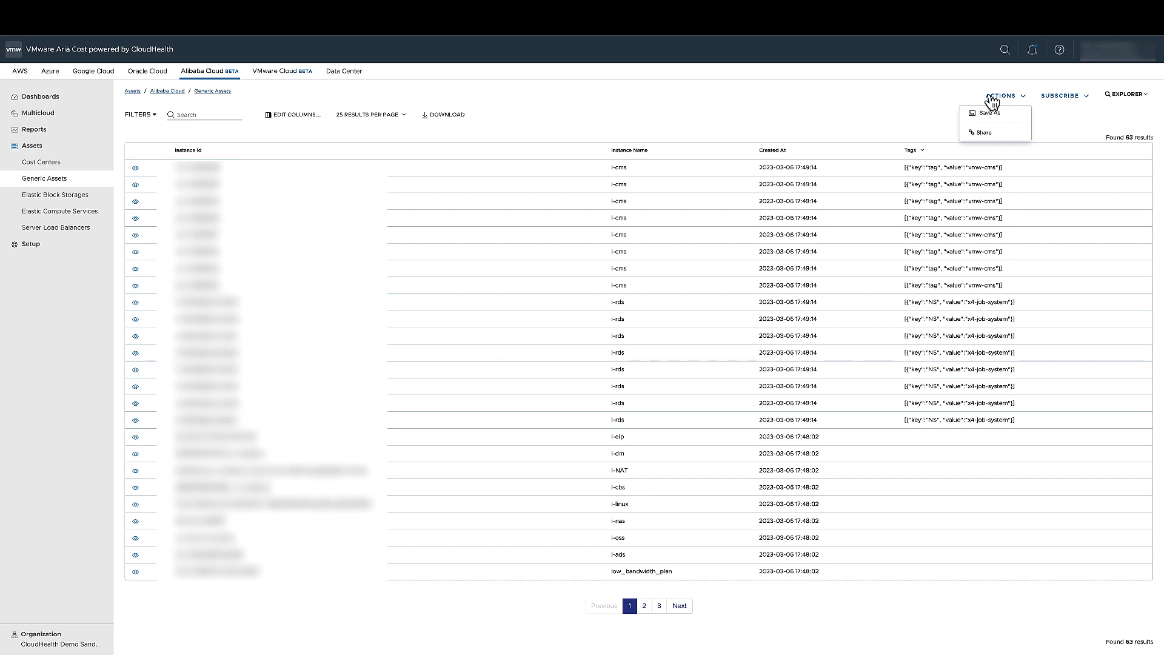
pyautogui.click(1064, 100)
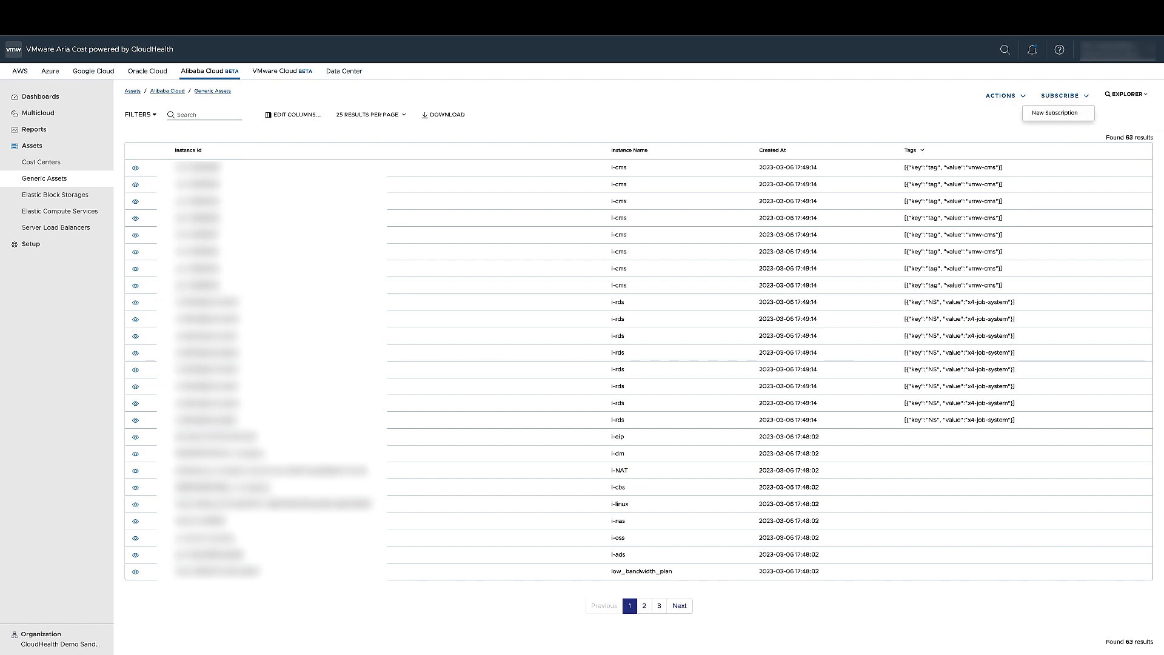